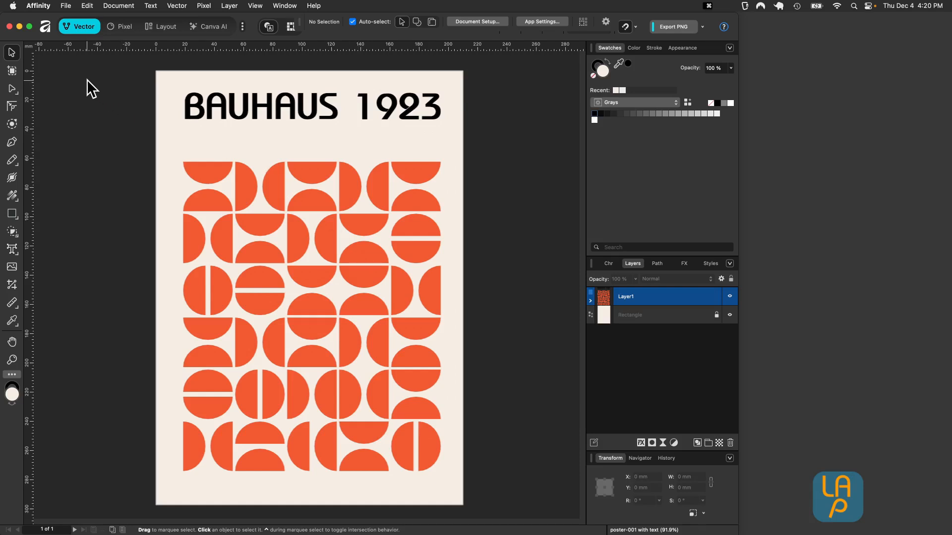
- Create a new document from the Study Canvas preset with a page width of 2120 px and height of 2540 px
click(66, 7)
click(67, 24)
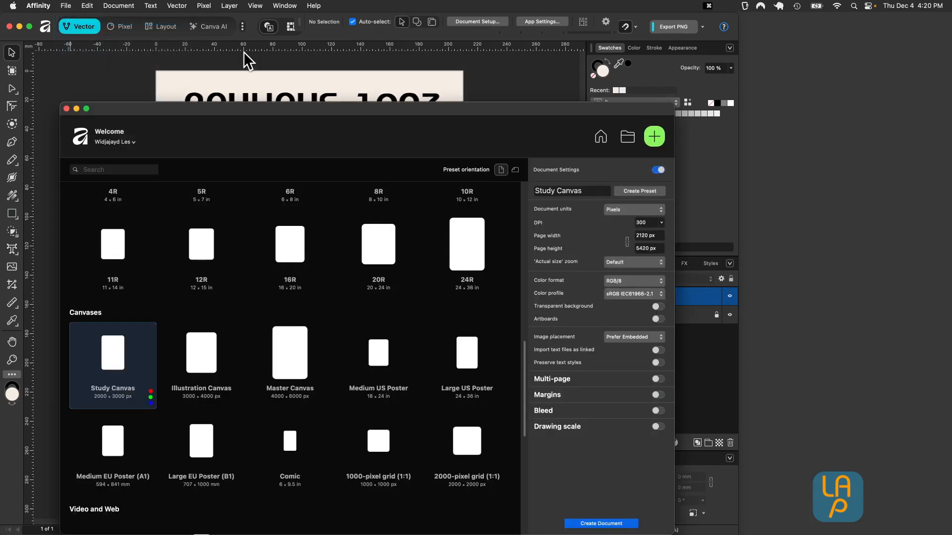
click(113, 369)
double_click(643, 235)
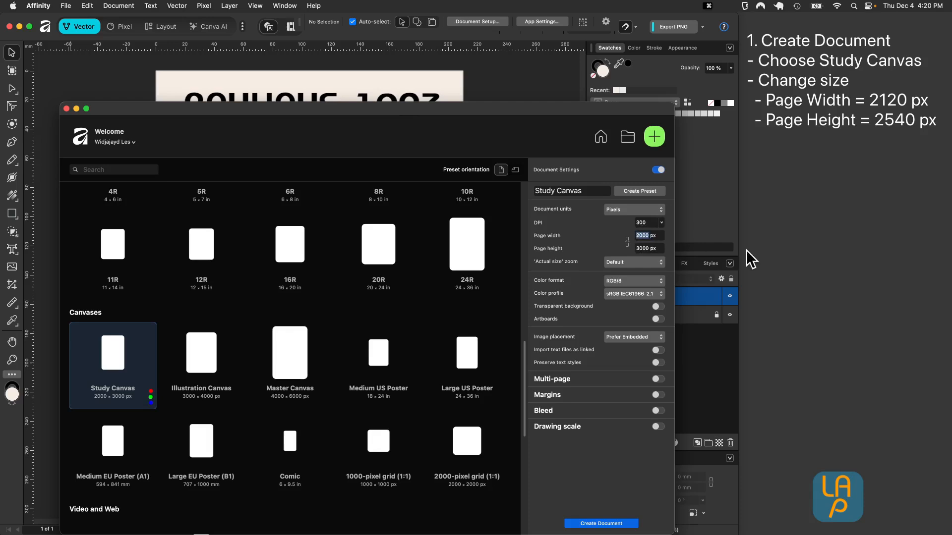
text(2120)
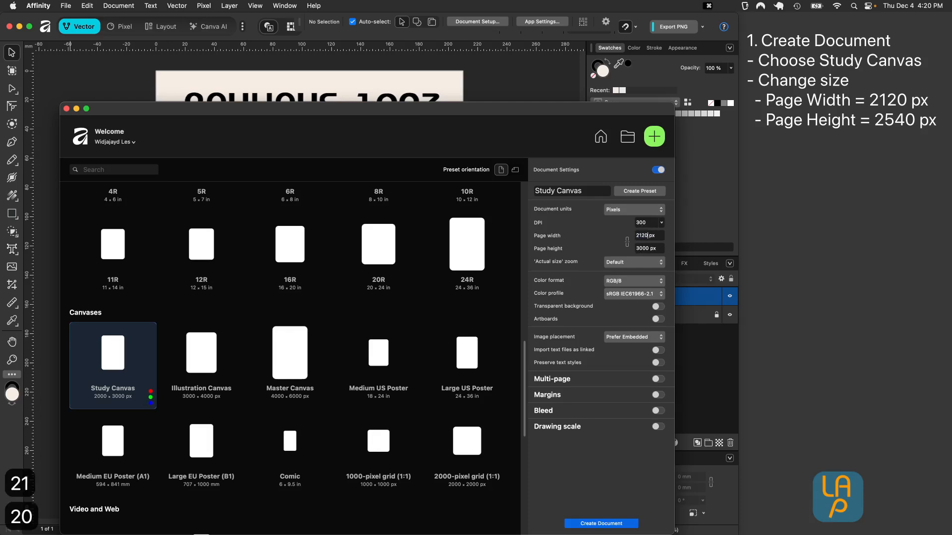
double_click(641, 248)
text(254)
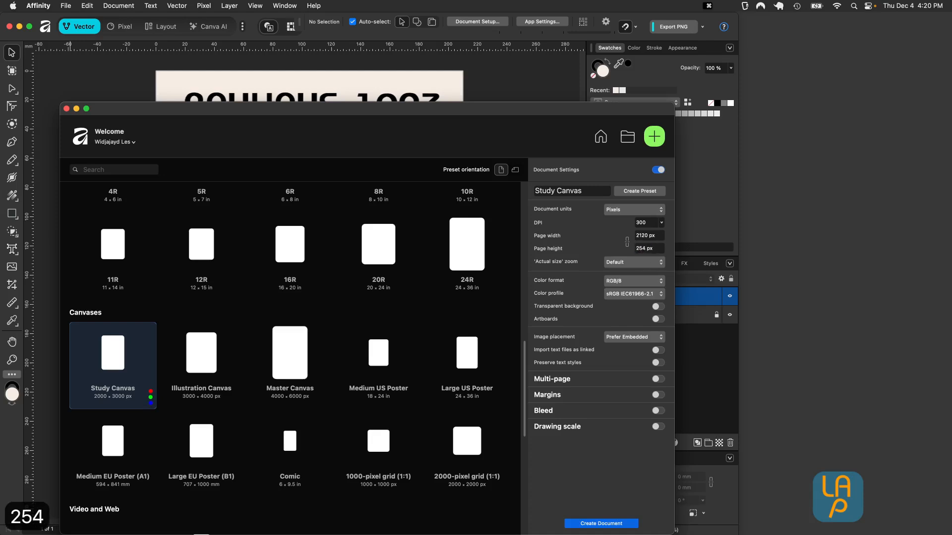
text(0)
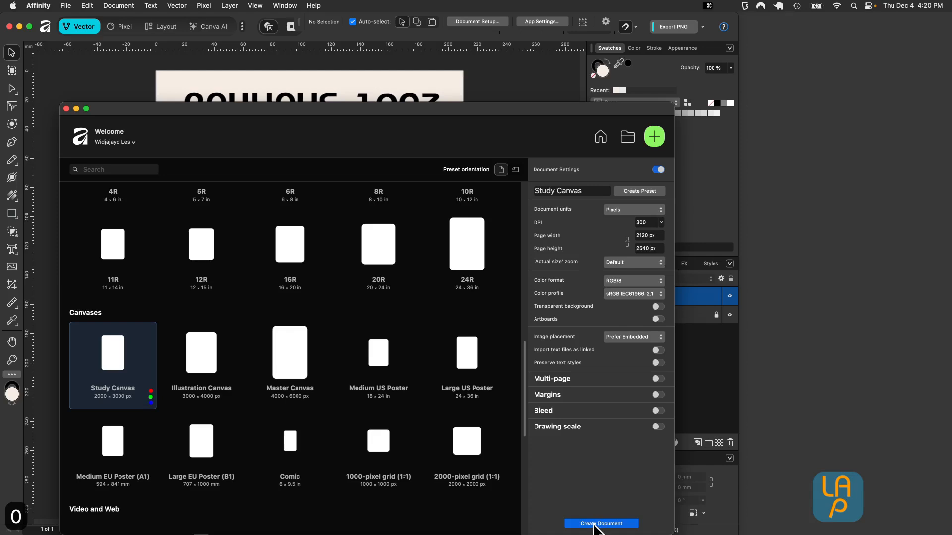
click(601, 523)
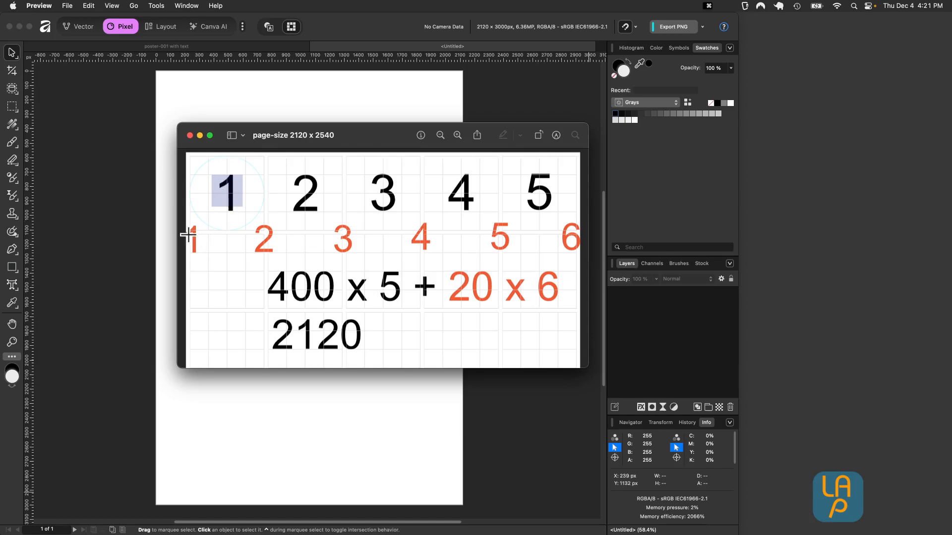
- Review the page-width calculation in the page-size image, close it and return to the blank Affinity document
double_click(277, 287)
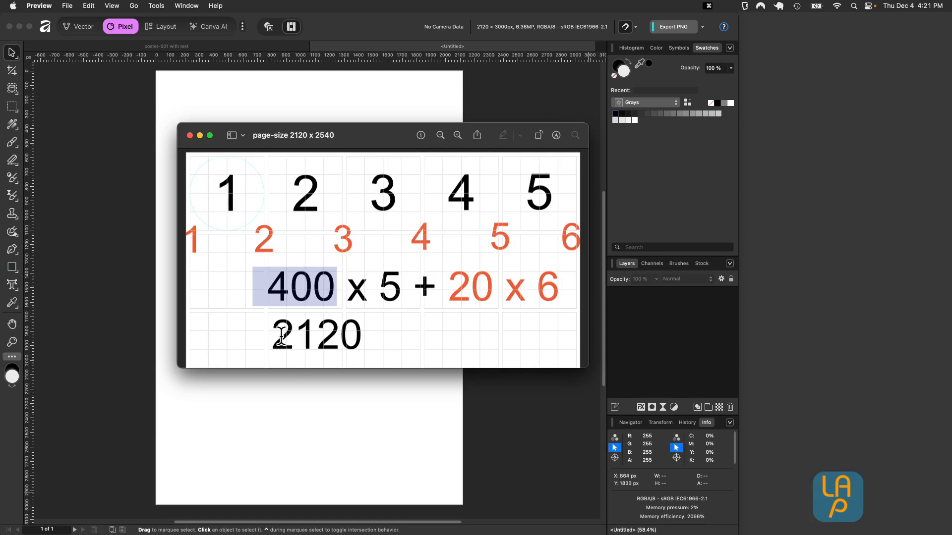
click(189, 135)
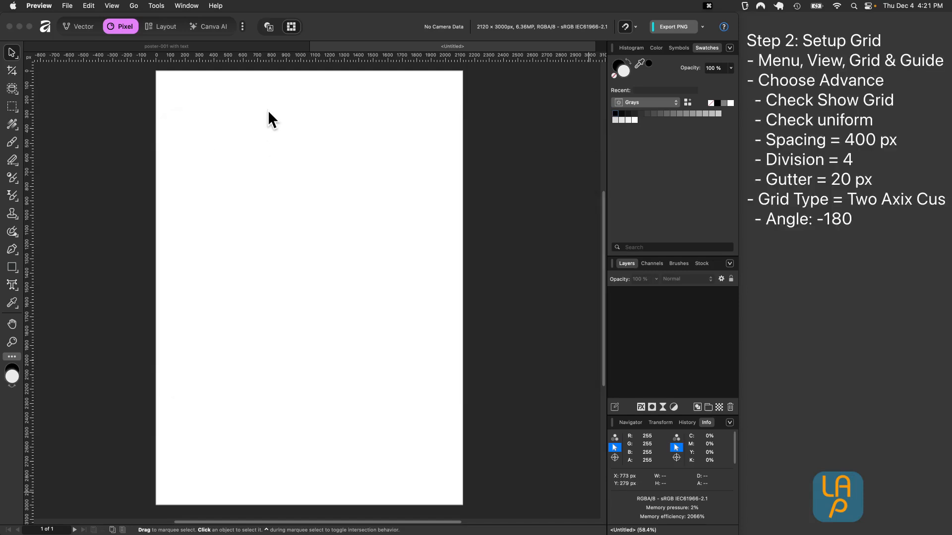
click(227, 114)
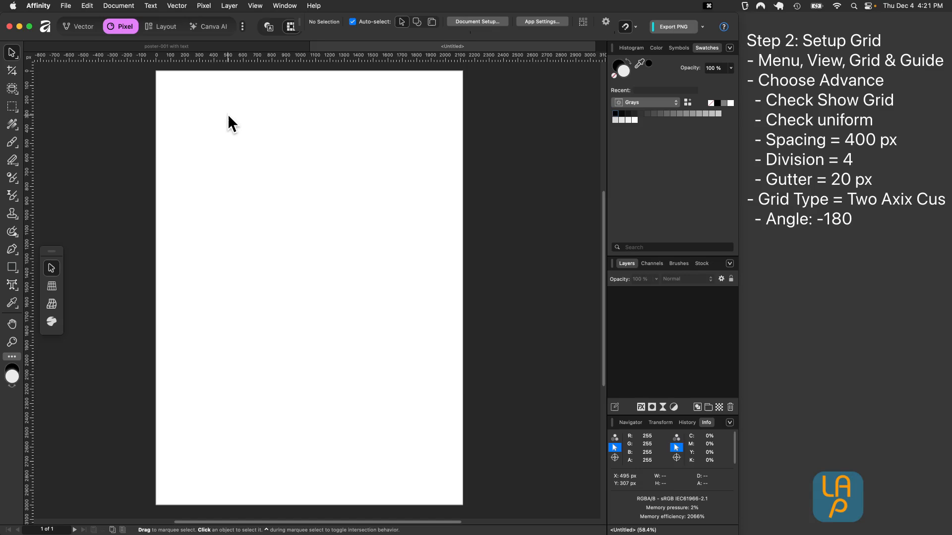
- Open the Grid and Axis settings, switch them to Advanced mode and enable the grid display
click(259, 6)
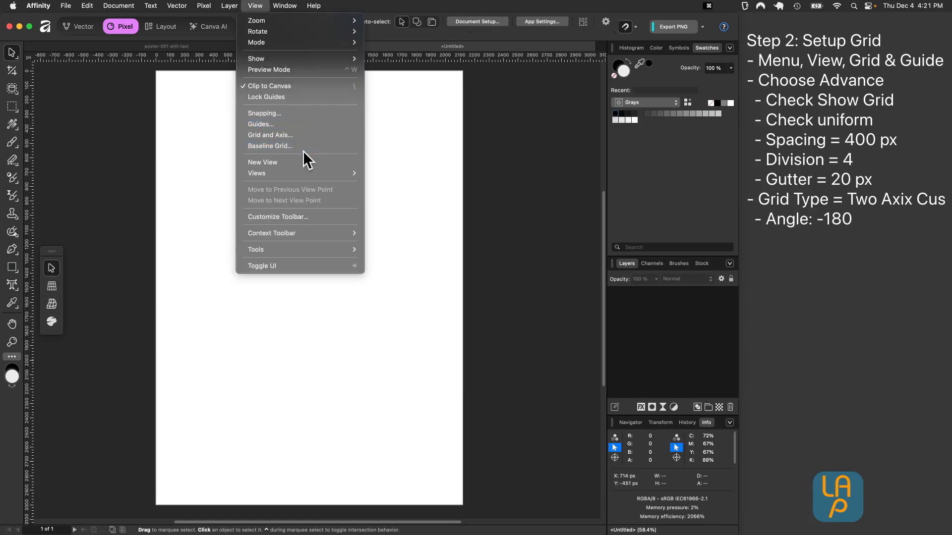
click(264, 135)
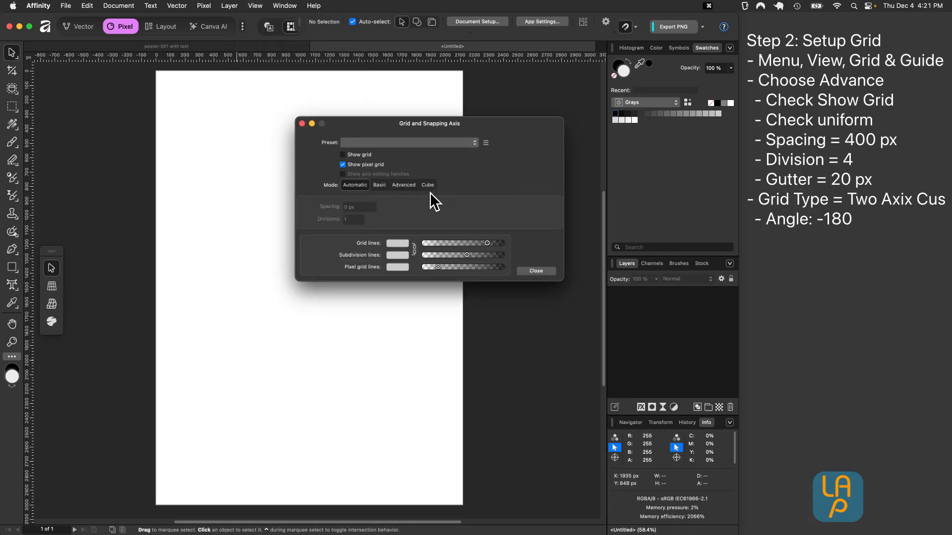
click(404, 186)
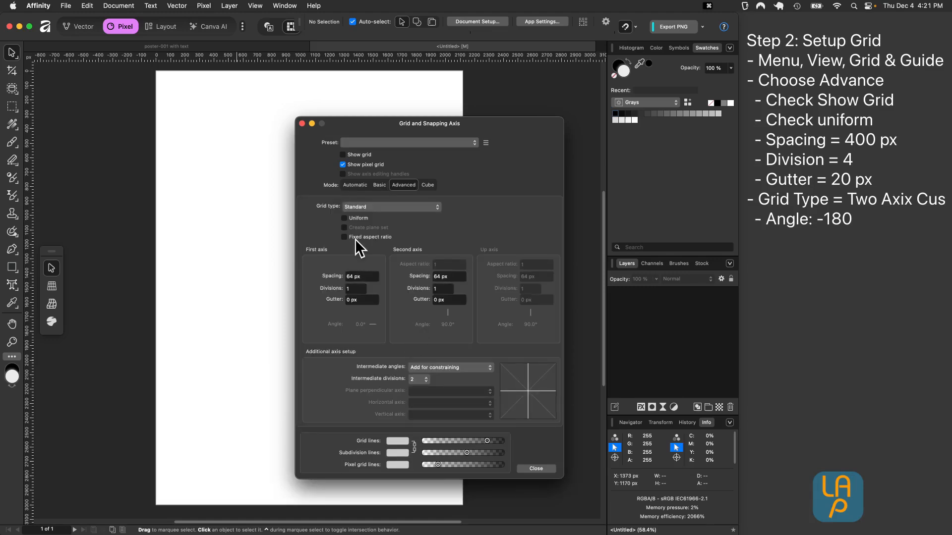
click(343, 154)
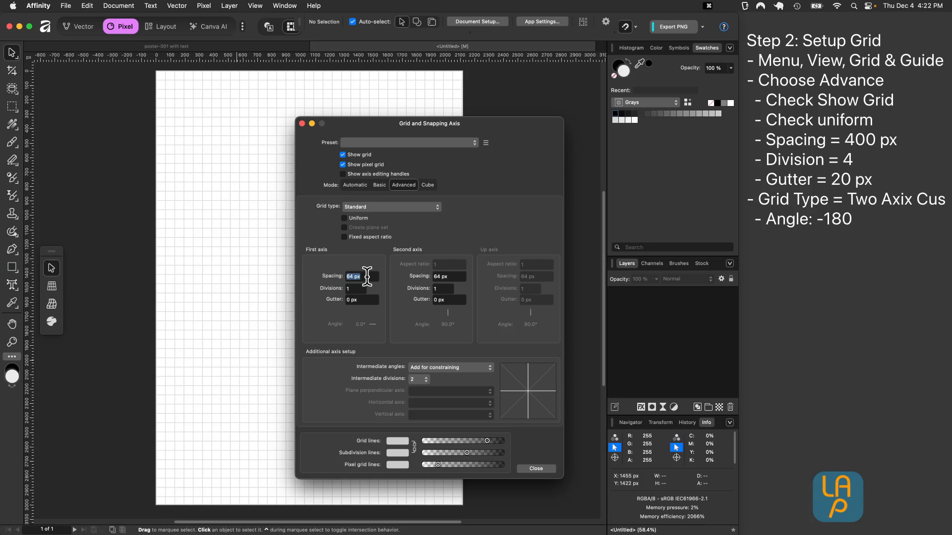
- Set the grid's first axis to 400 px spacing, 4 divisions and a 20 px gutter, and make the grid uniform
text(400)
key(Tab)
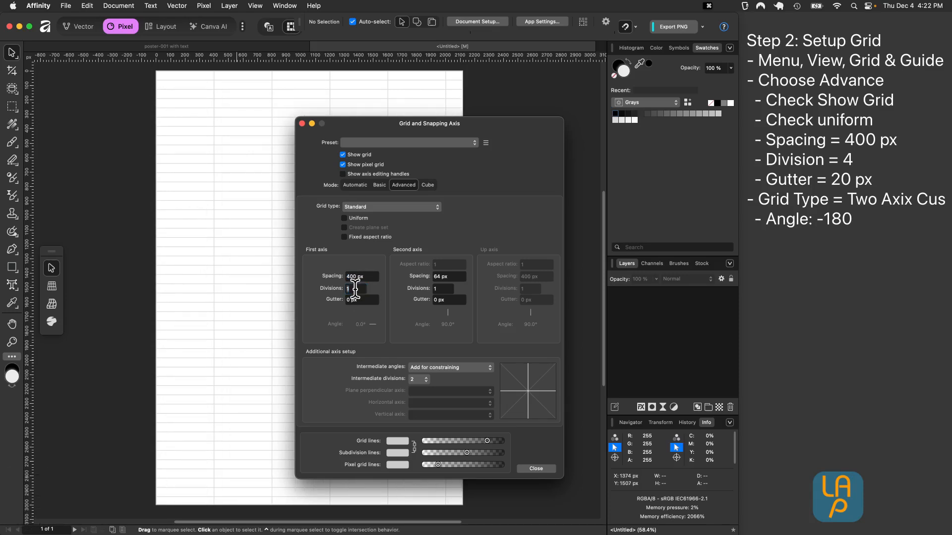
text(4)
key(Tab)
click(350, 300)
text(20)
key(Tab)
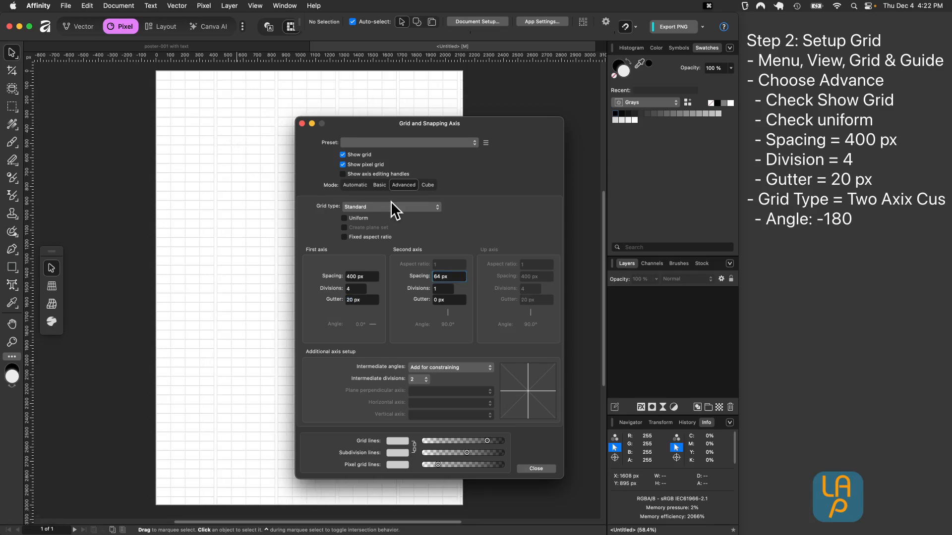
click(344, 218)
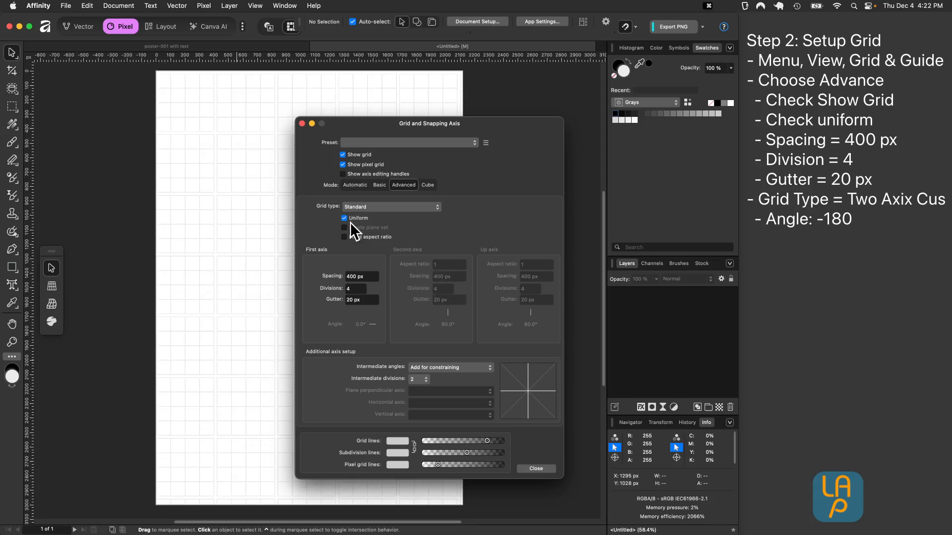
- Change the grid type to Two axis custom, set the first axis angle to -180° and close the grid settings
drag(445, 123, 508, 133)
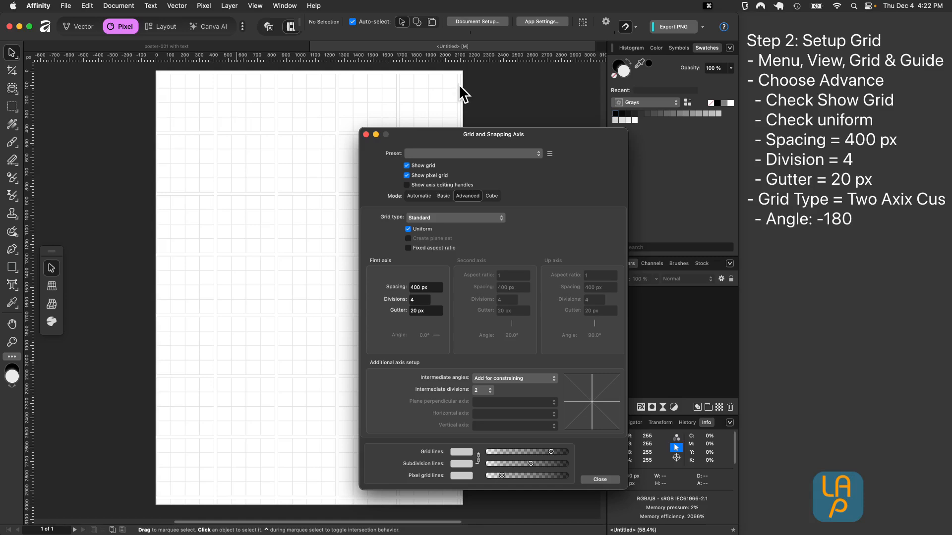
click(472, 217)
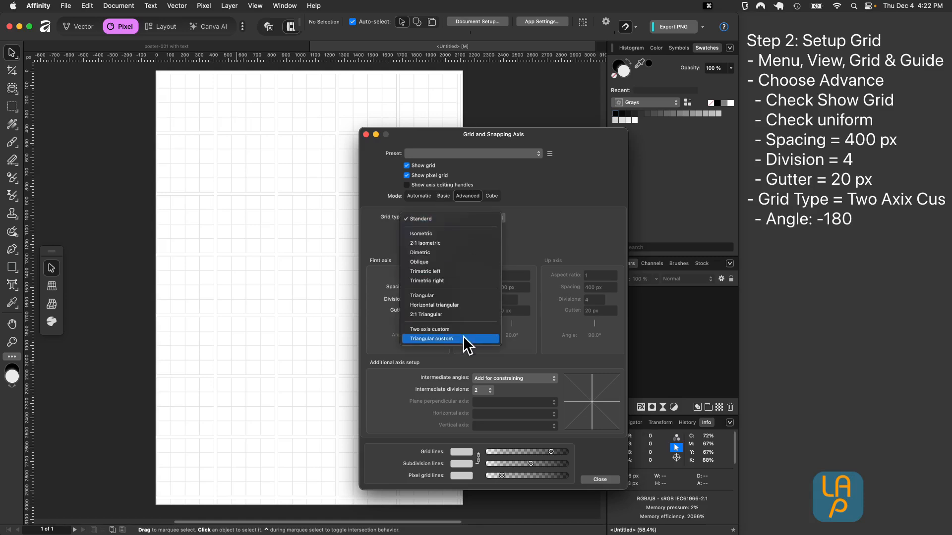
click(427, 329)
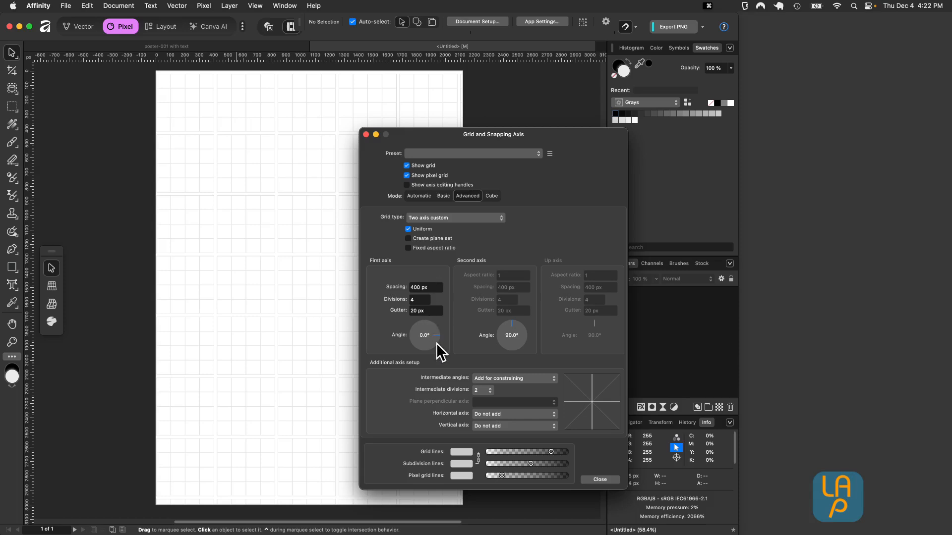
drag(438, 335, 407, 340)
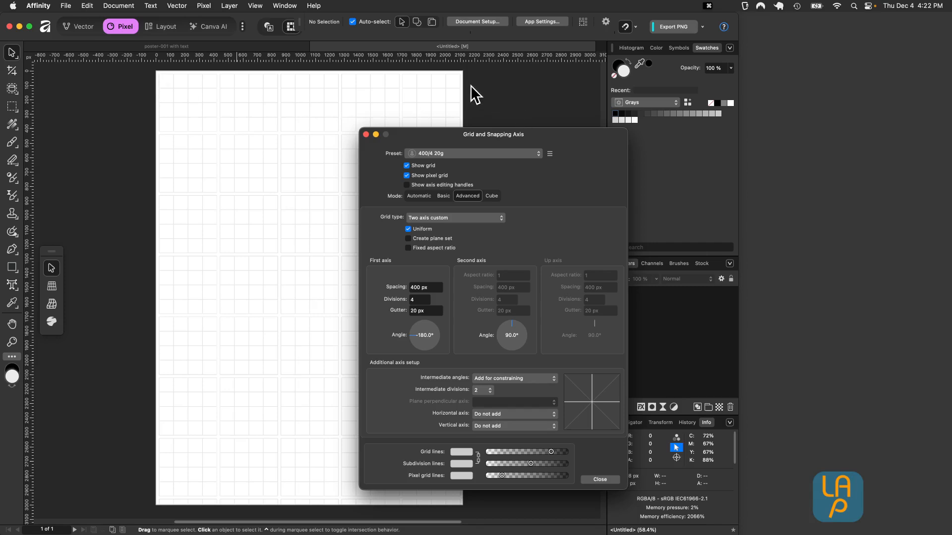
click(598, 478)
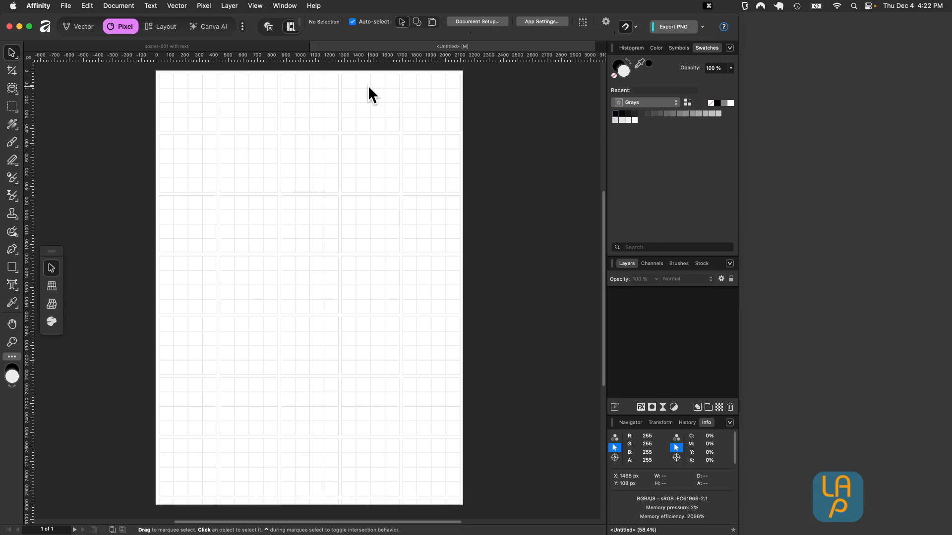
- Show the Swatches and add a document palette named "vintage1"
click(283, 6)
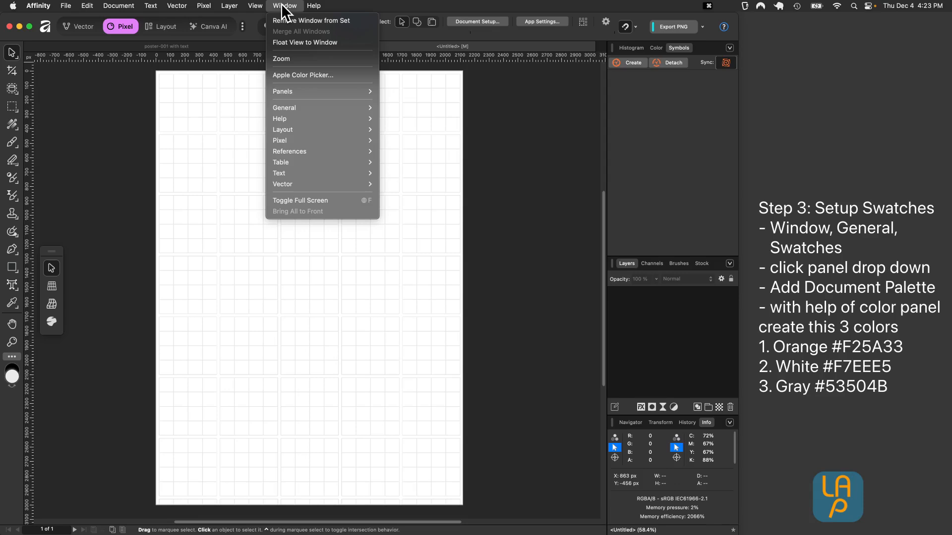
mouse_move(314, 109)
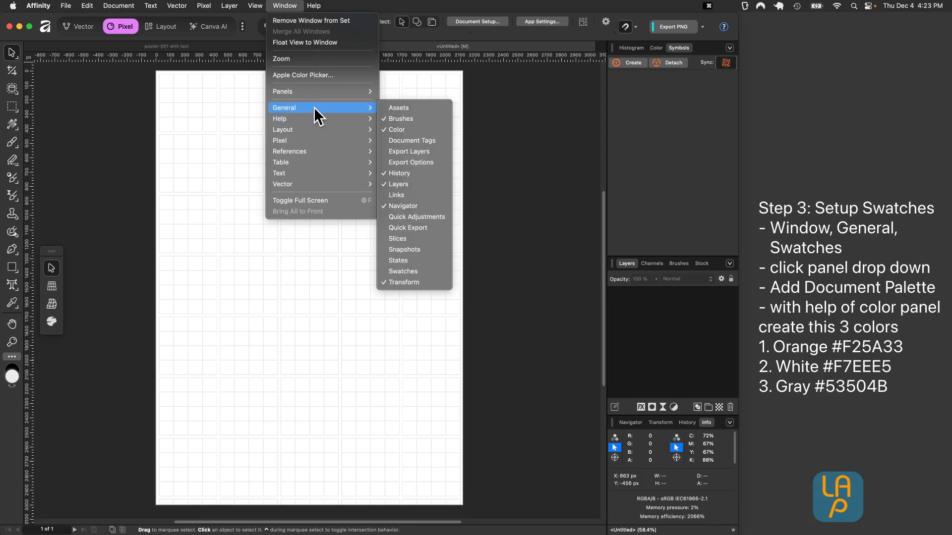
click(418, 271)
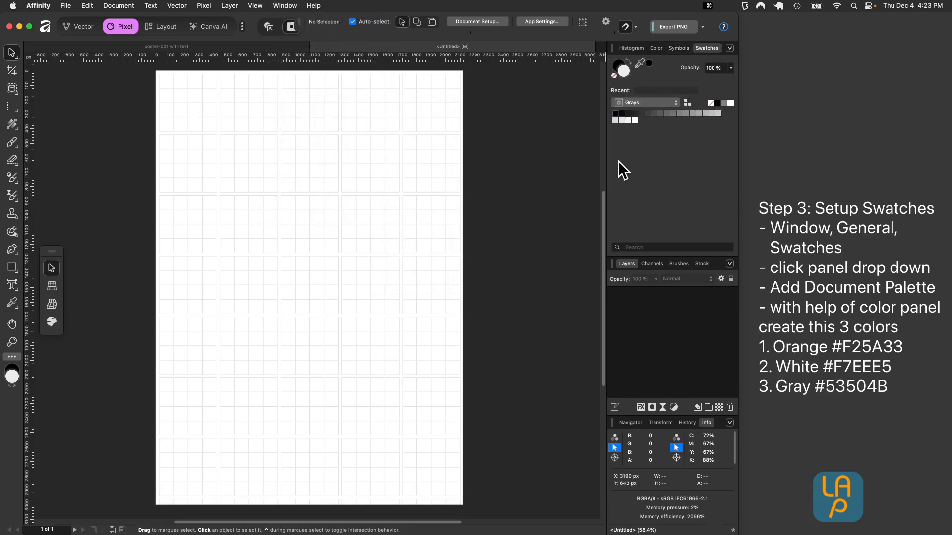
click(729, 48)
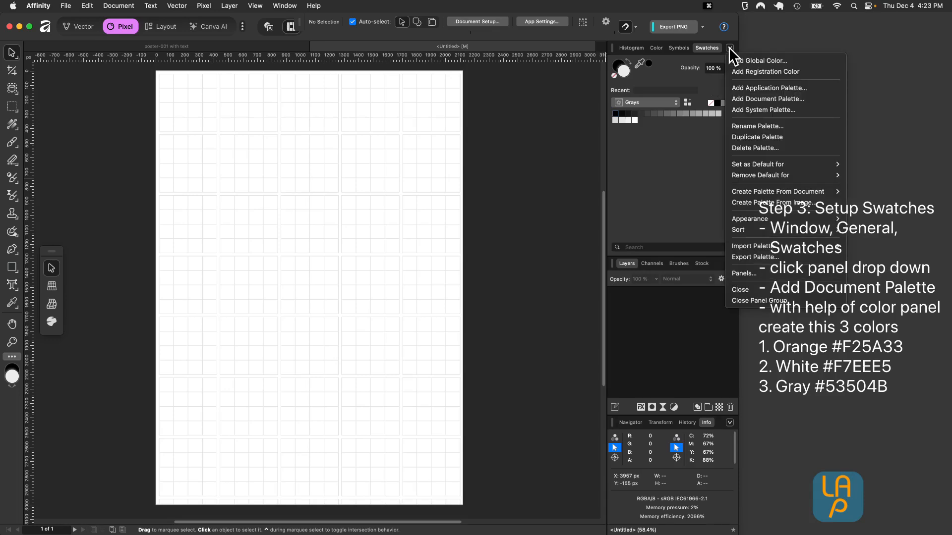
click(779, 99)
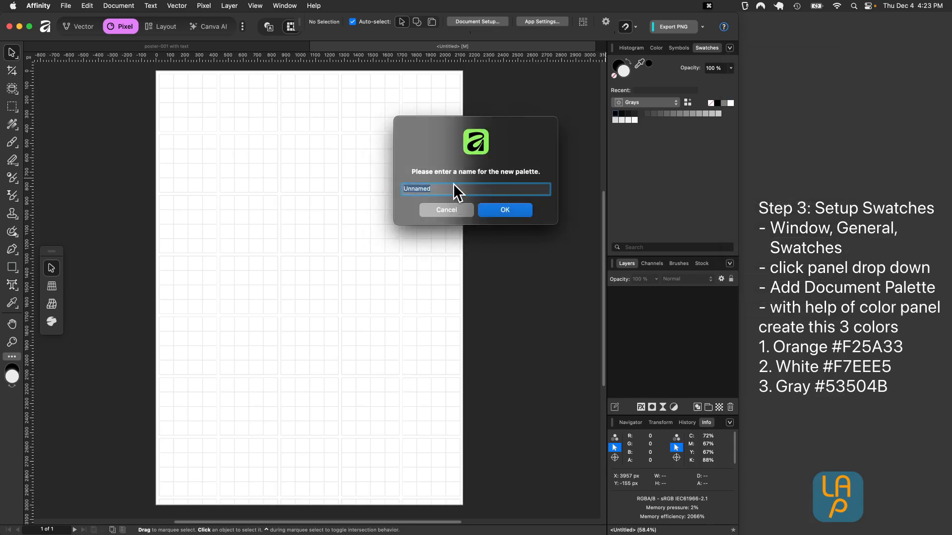
text(vintage1)
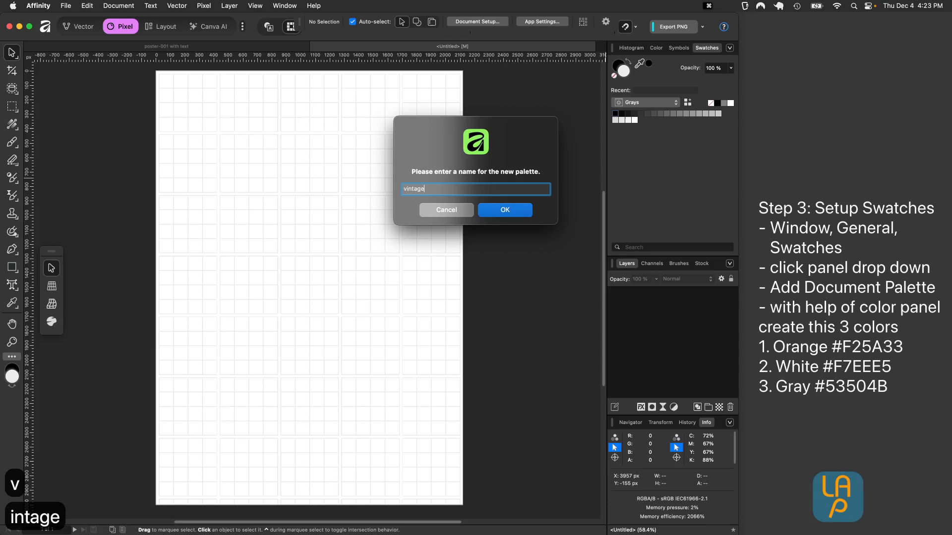
key(Return)
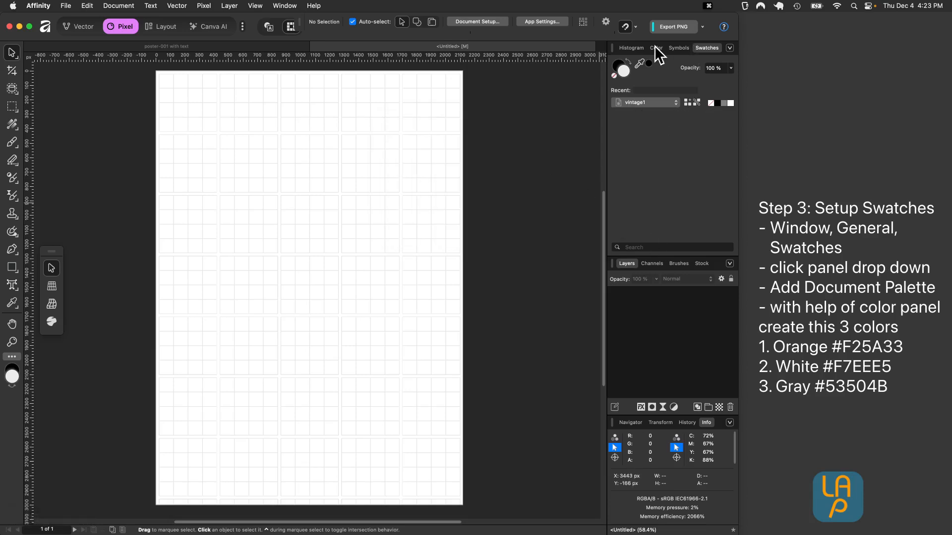
- Float the Color controls over the canvas, set the fill to hex F25A33 and add it to the vintage1 palette
drag(655, 47, 419, 122)
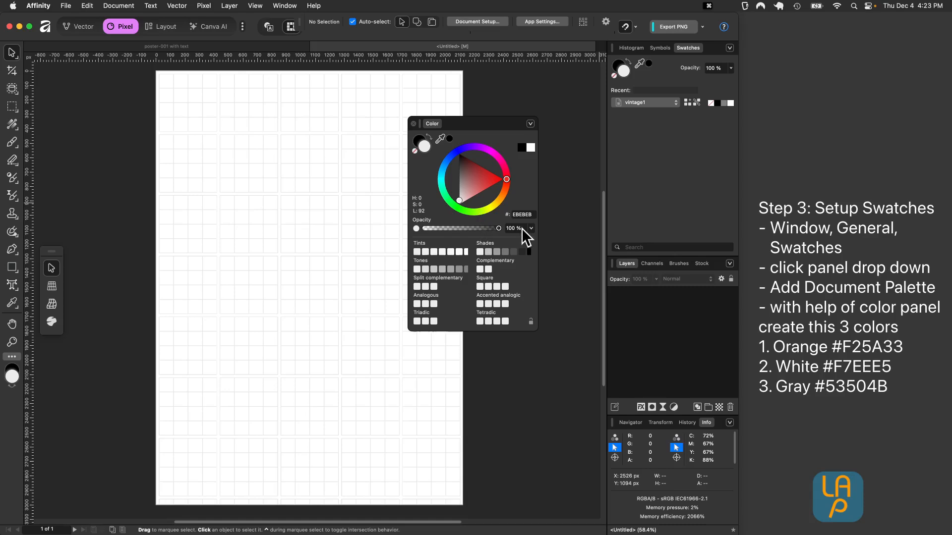
click(523, 214)
text(F)
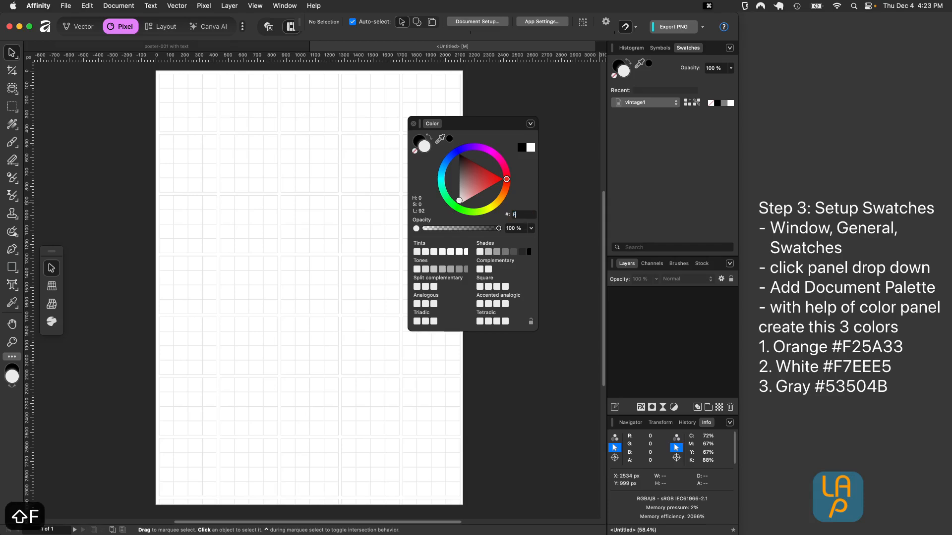
text(25)
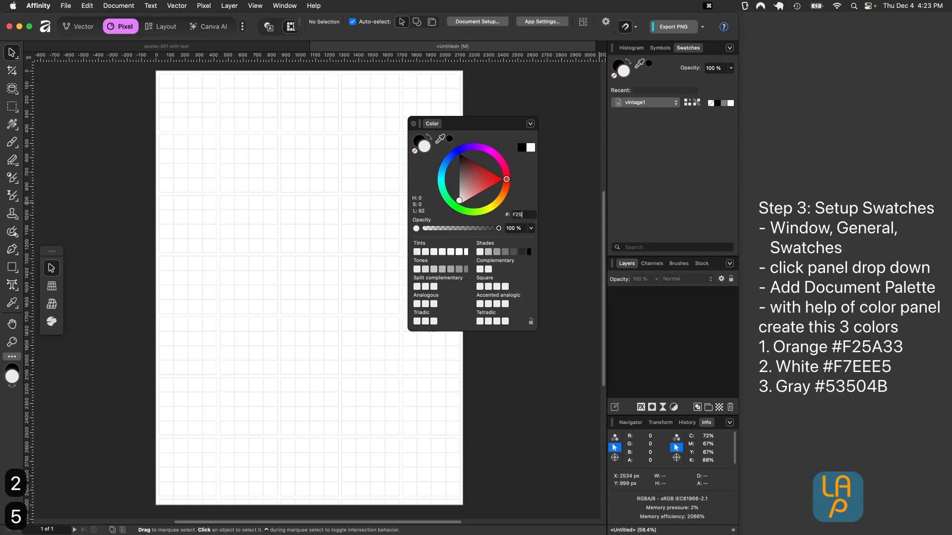
text(A33)
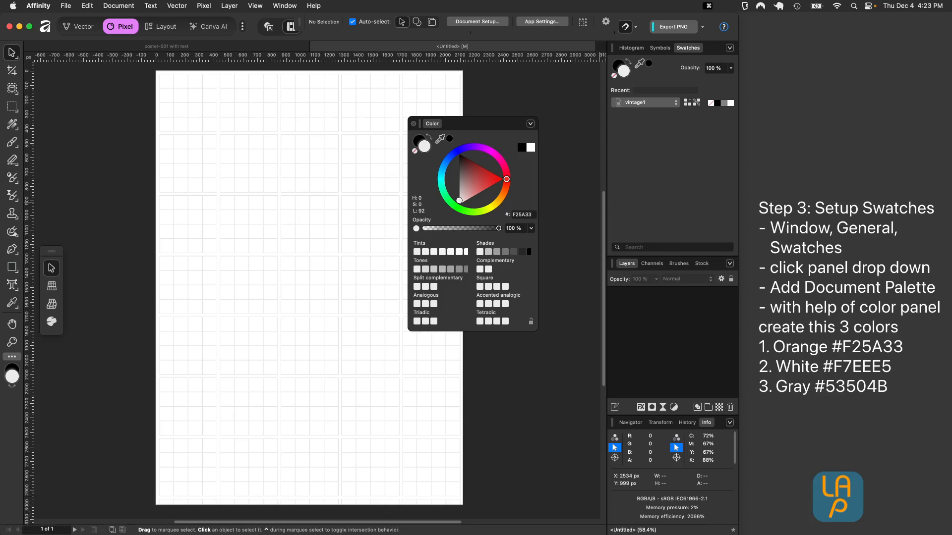
key(Return)
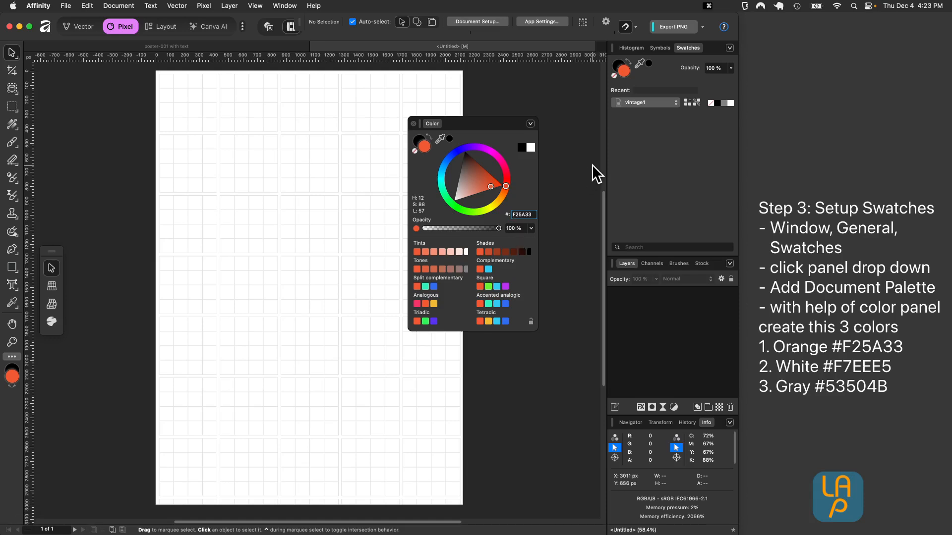
click(688, 103)
- Set the fill to hex F7EEE5 and add it to the vintage1 palette
text(F7)
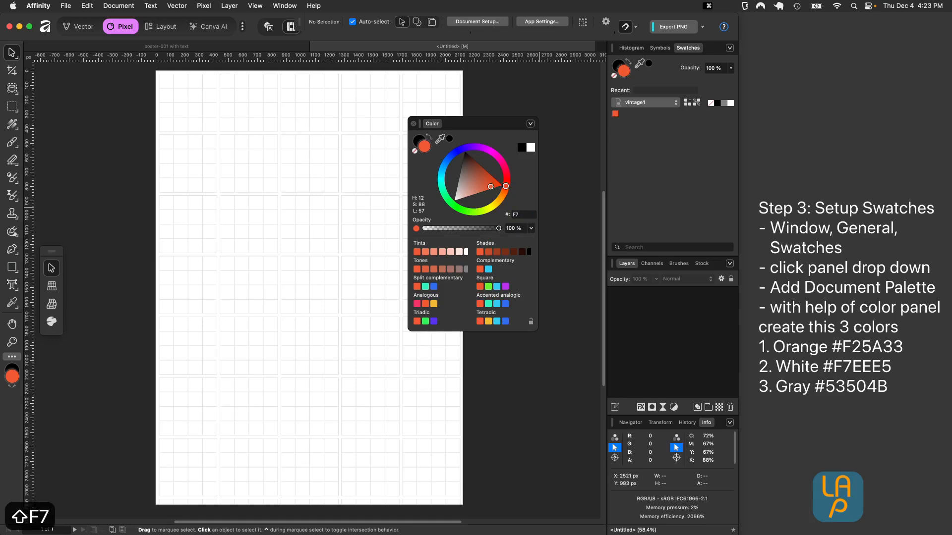
text(EEE5)
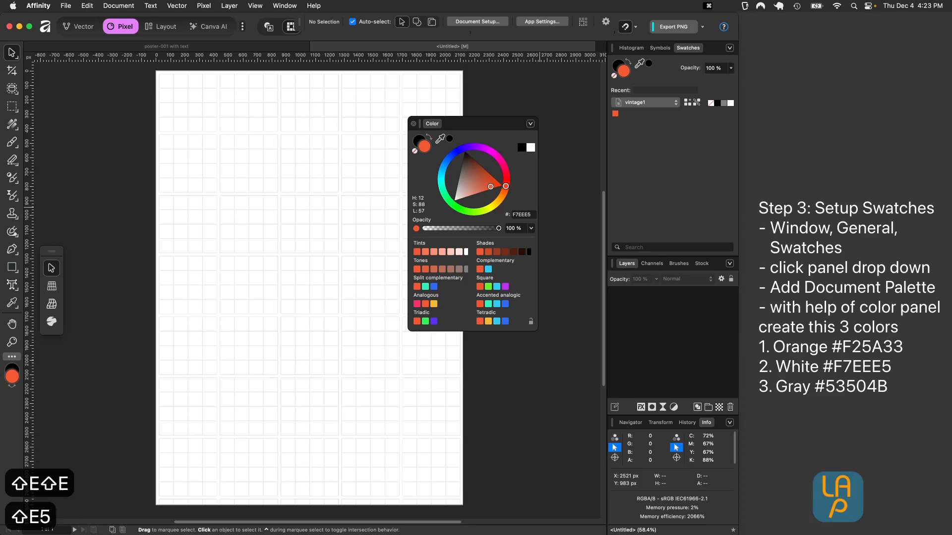
key(Return)
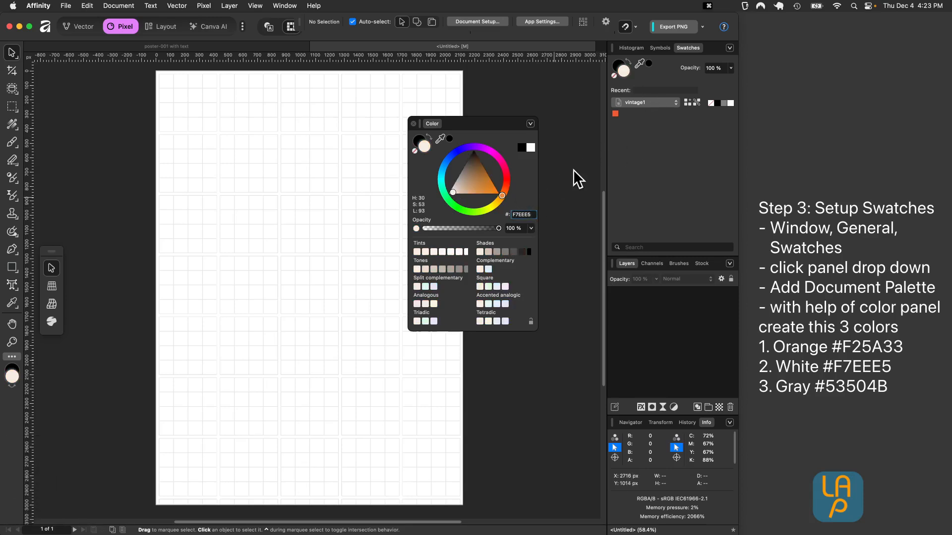
click(687, 101)
- Set the fill to hex 53504B, add it to the vintage1 palette and dock the Color controls back beside the Swatches
click(516, 214)
text(53)
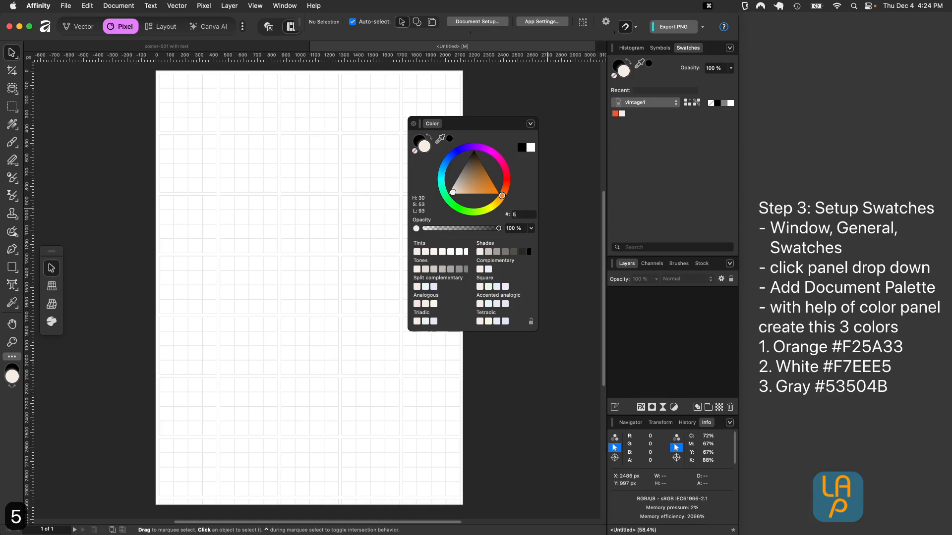
text(504B)
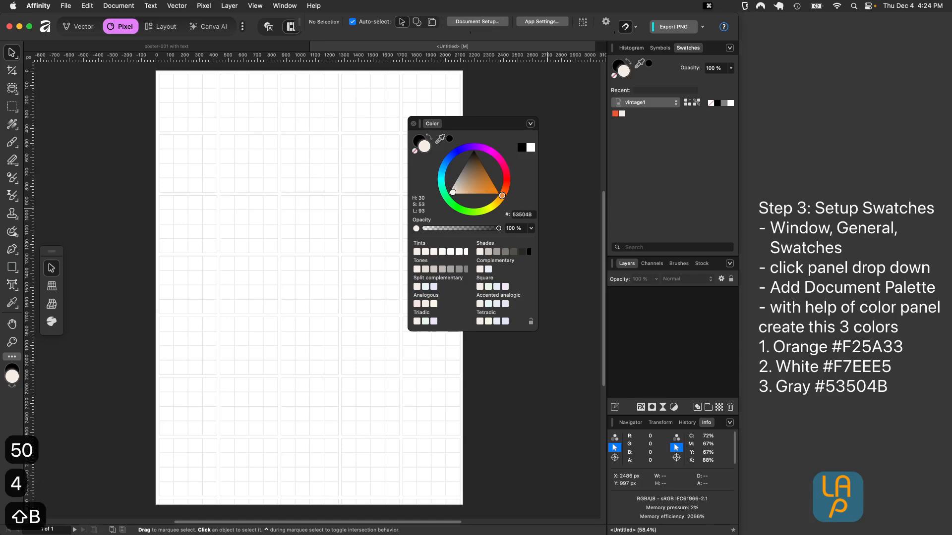
key(Return)
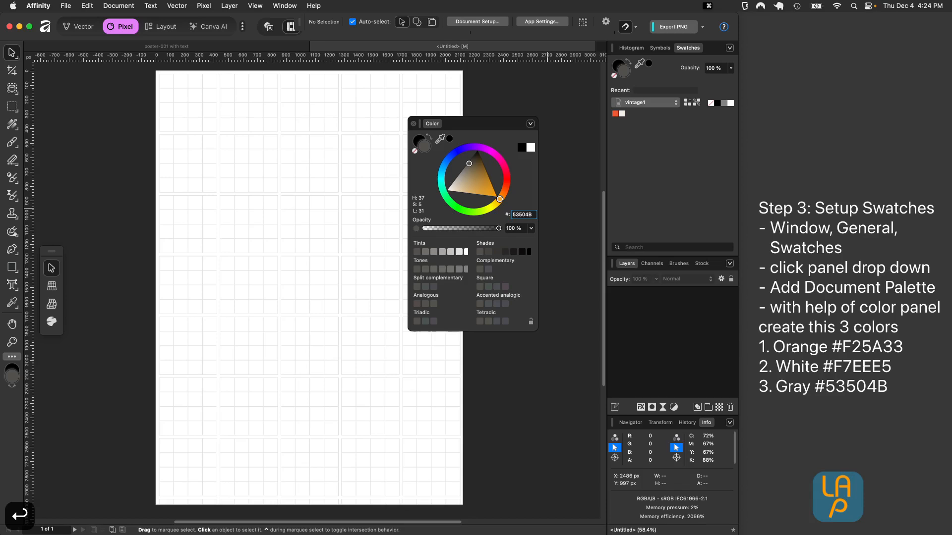
click(688, 103)
drag(447, 125, 666, 53)
- Draw a gray circle about 400 px across with the Ellipse tool, filling the first cell of the grid's top row
key(u)
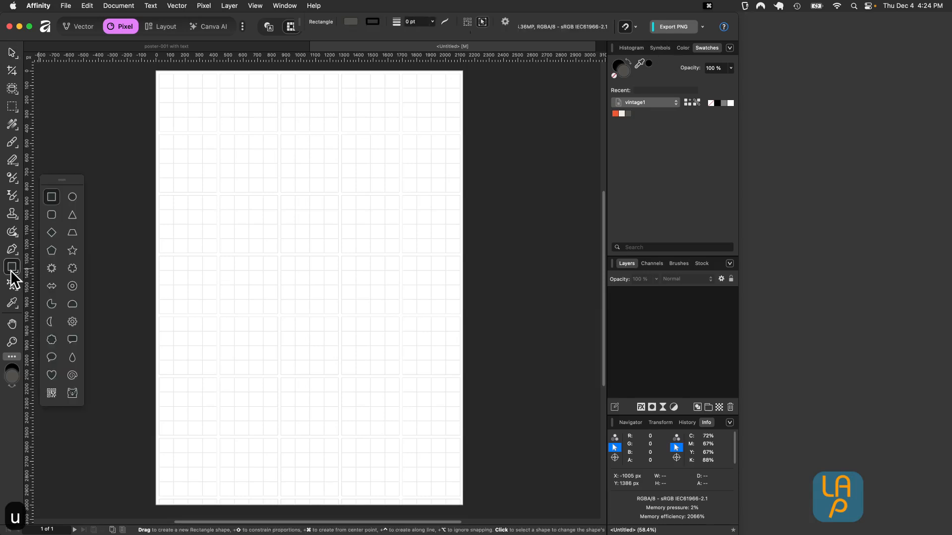
click(71, 197)
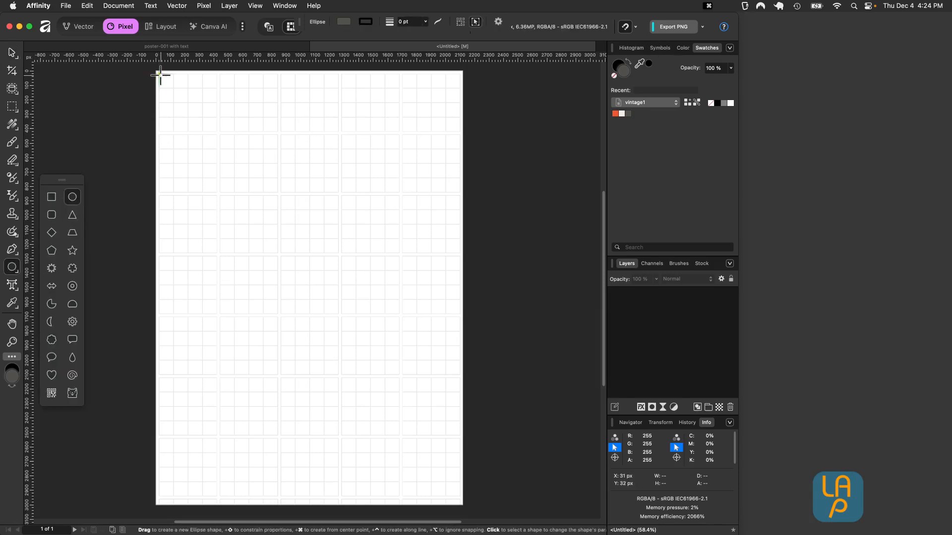
drag(160, 74, 216, 128)
drag(216, 128, 216, 132)
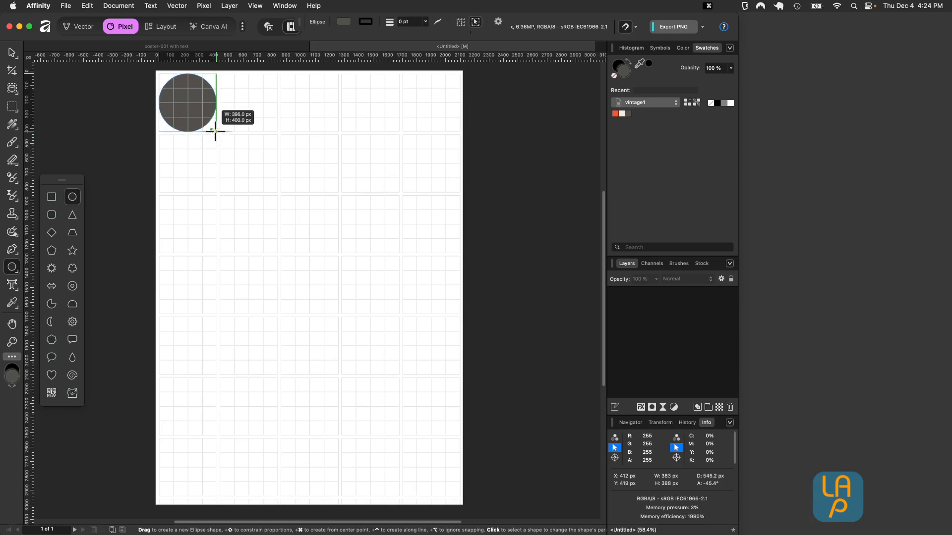
drag(215, 132, 215, 131)
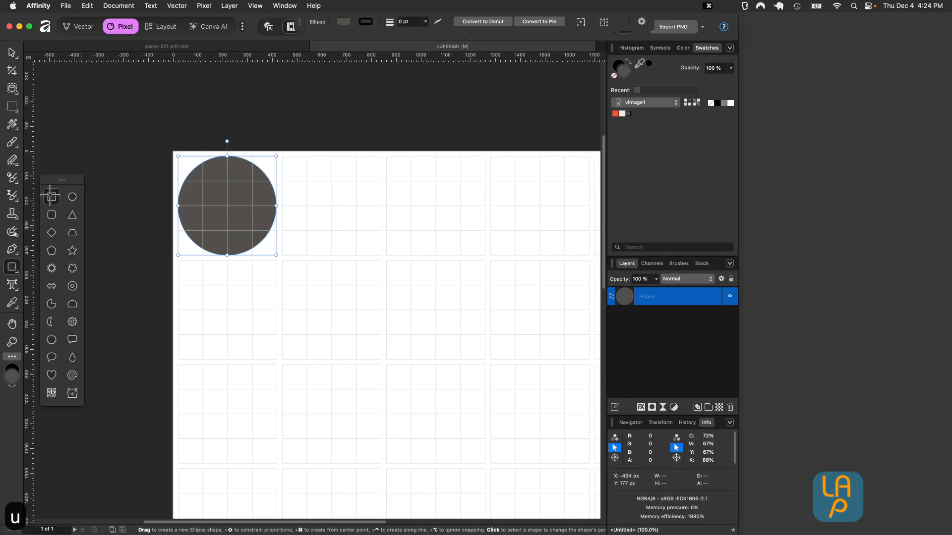
- Draw a rectangle covering the circle's lower half and subtract it from the circle to leave a semicircle
click(51, 196)
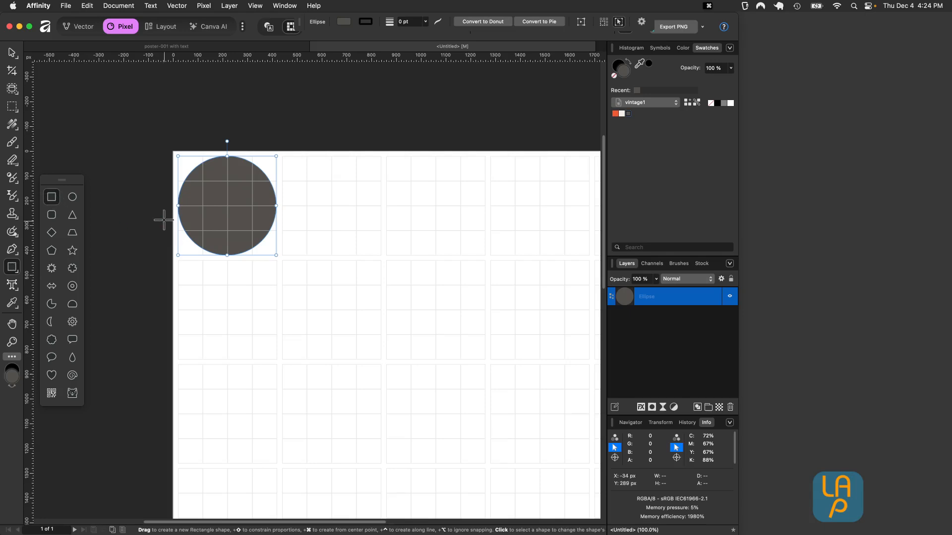
drag(160, 205, 307, 310)
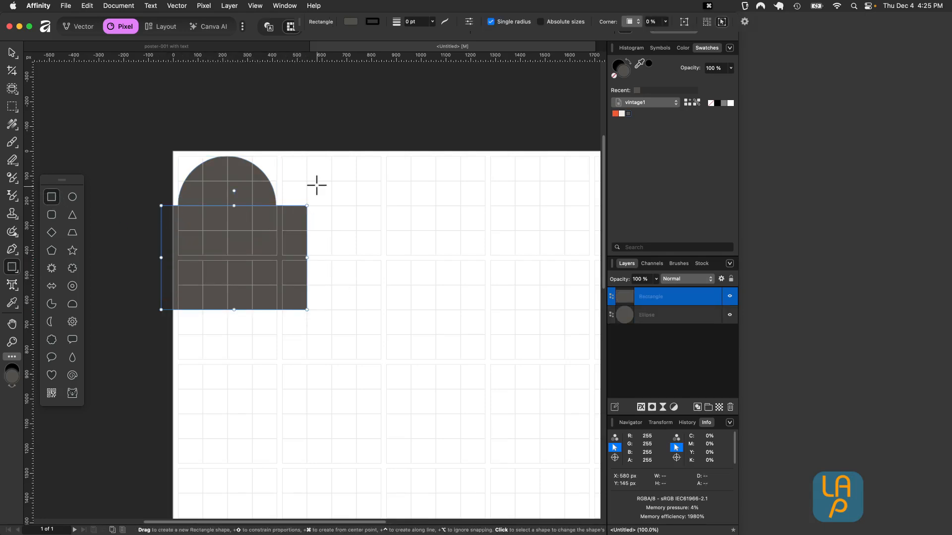
key(v)
click(242, 172)
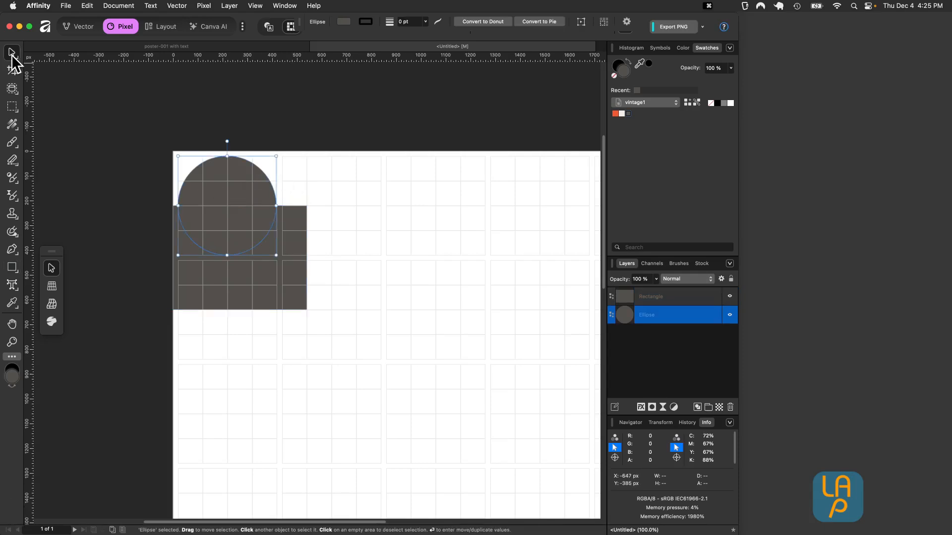
shift+click(293, 227)
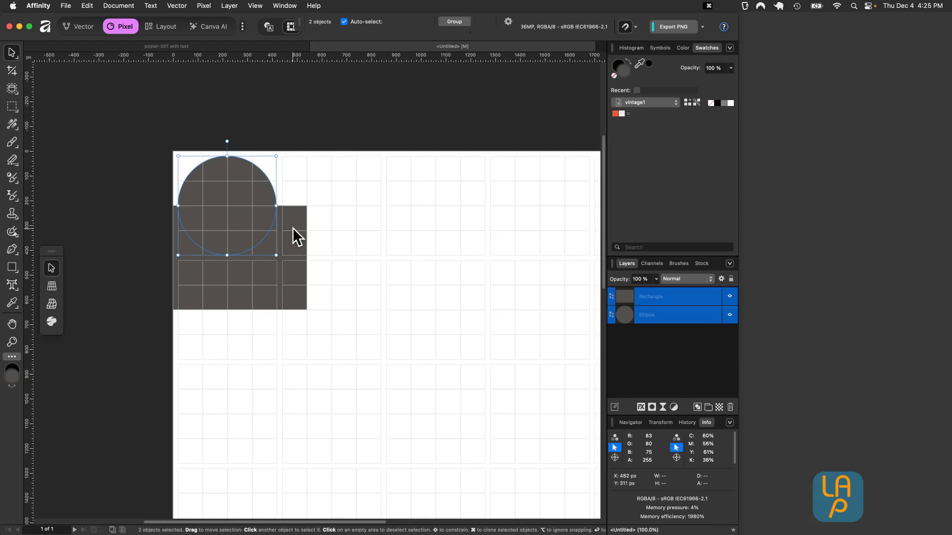
right_click(227, 186)
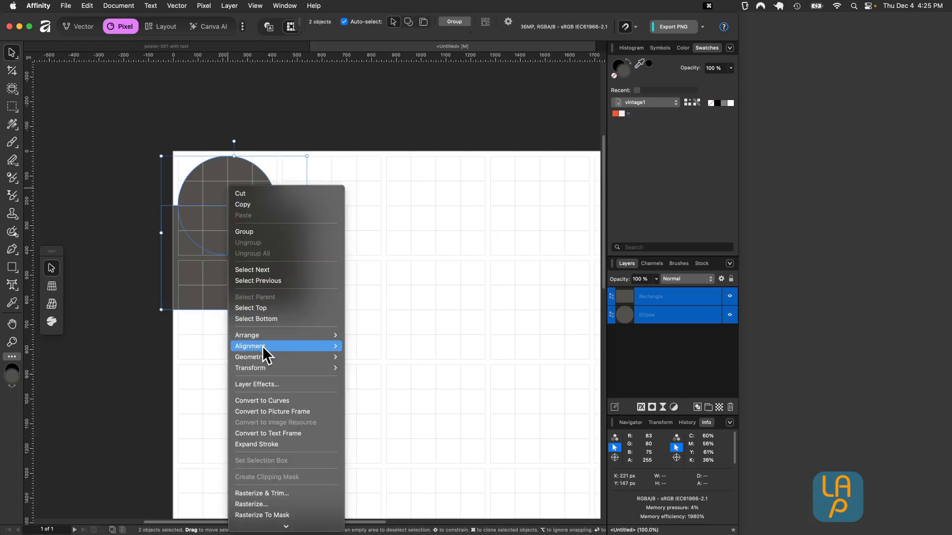
mouse_move(249, 357)
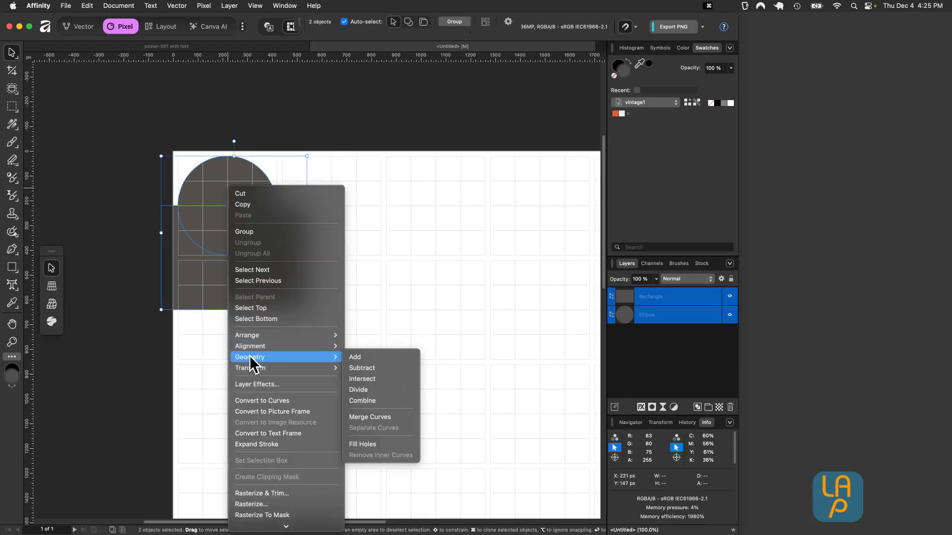
click(382, 368)
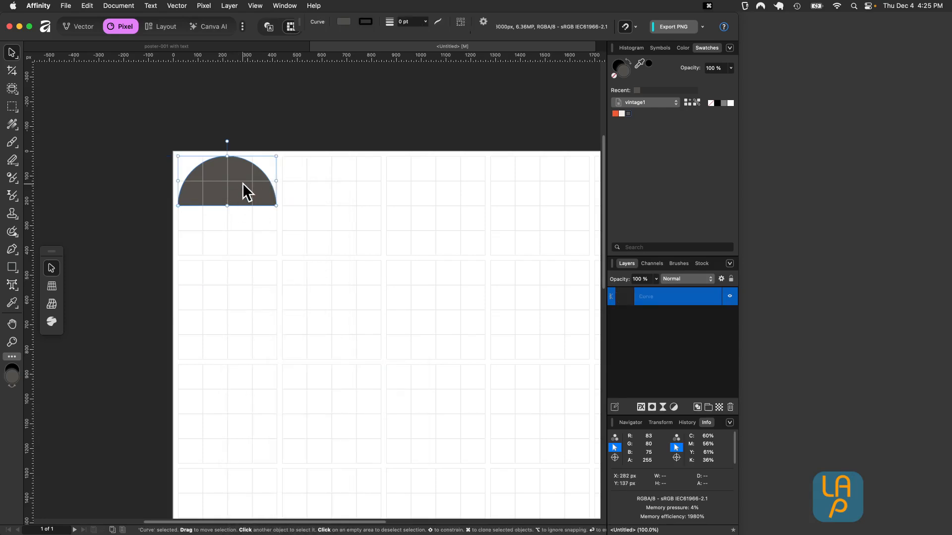
click(324, 173)
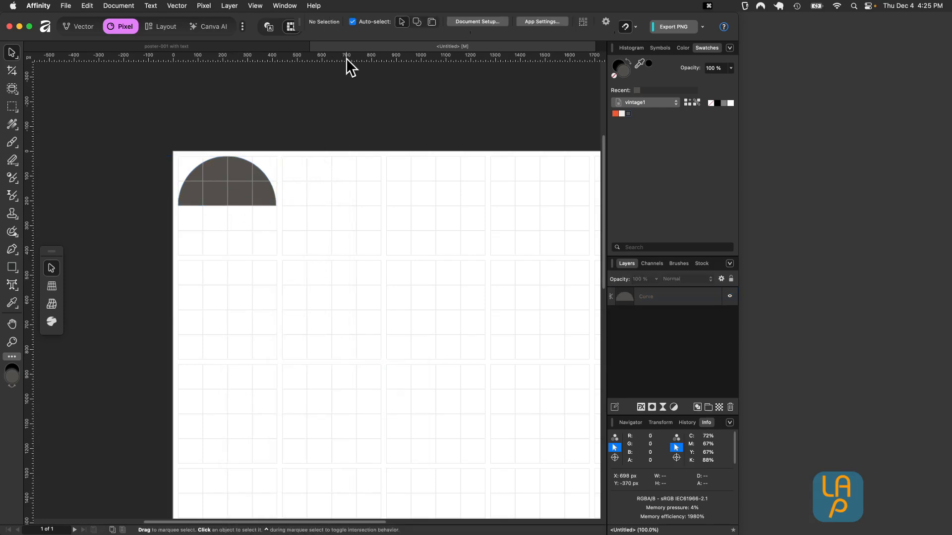
- Shorten the semicircle slightly using a temporary horizontal guide, keep its top on the grid cell's upper edge, and remove the guide
drag(347, 56, 340, 161)
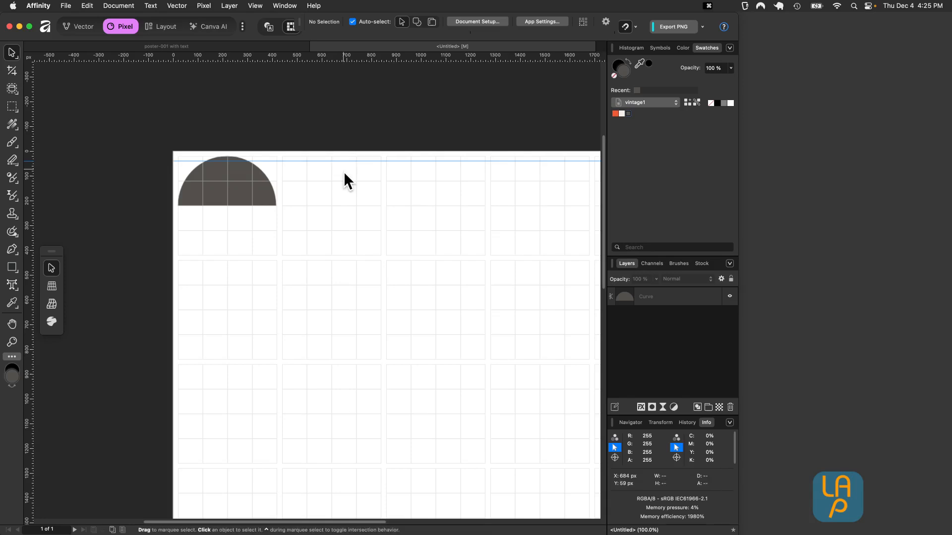
click(230, 168)
drag(228, 156, 245, 166)
click(300, 184)
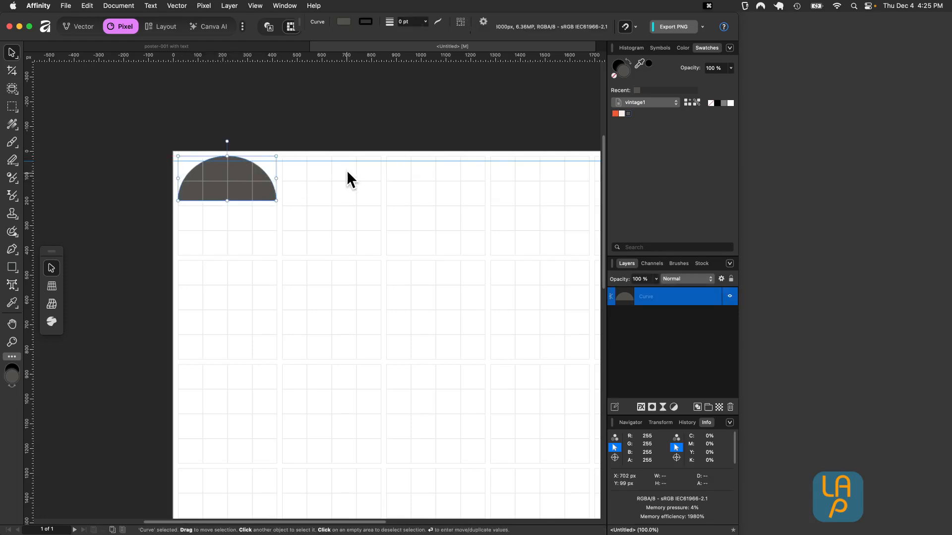
drag(344, 160, 346, 34)
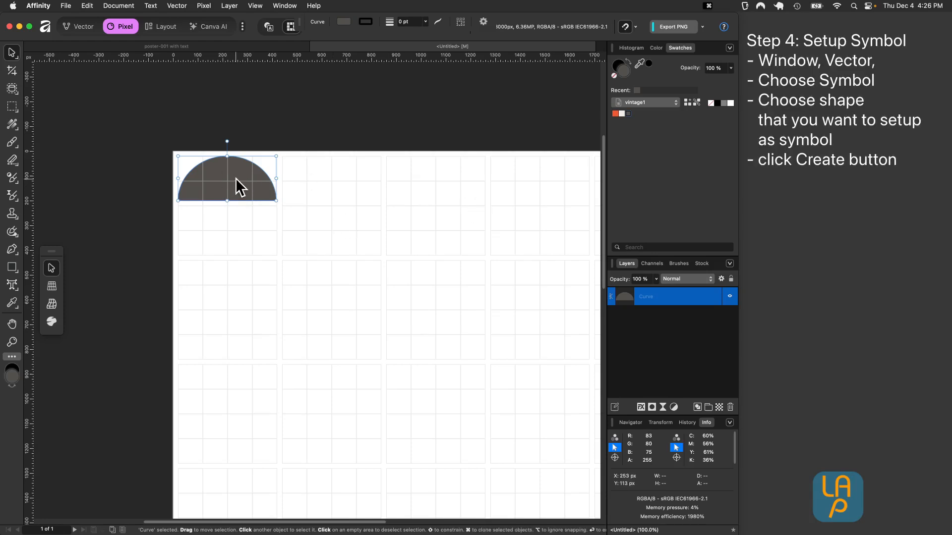
- Show the Symbols controls and create a symbol from the semicircle
click(284, 5)
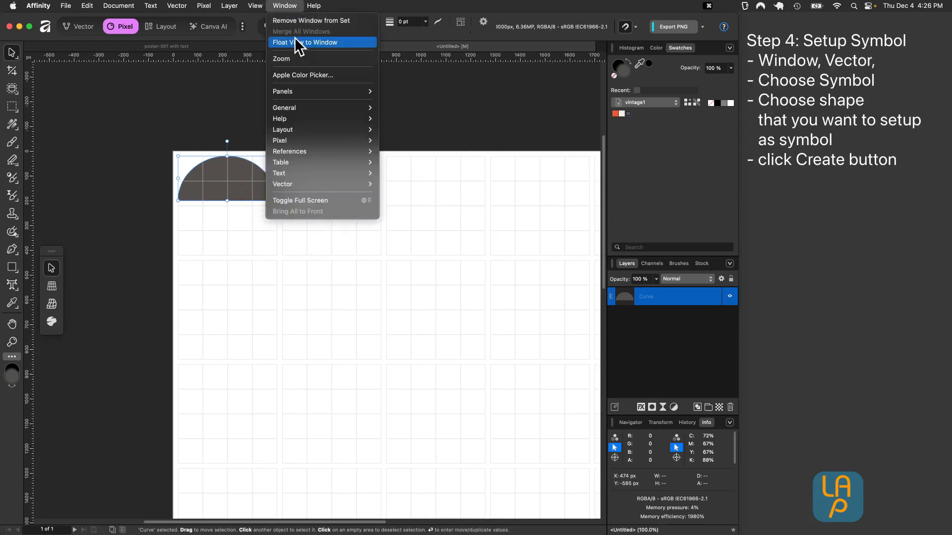
mouse_move(309, 180)
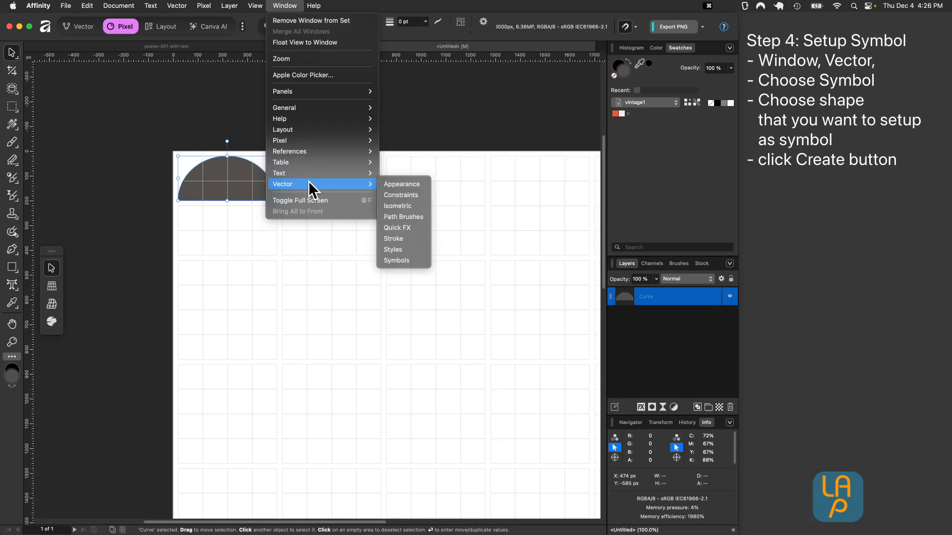
click(409, 258)
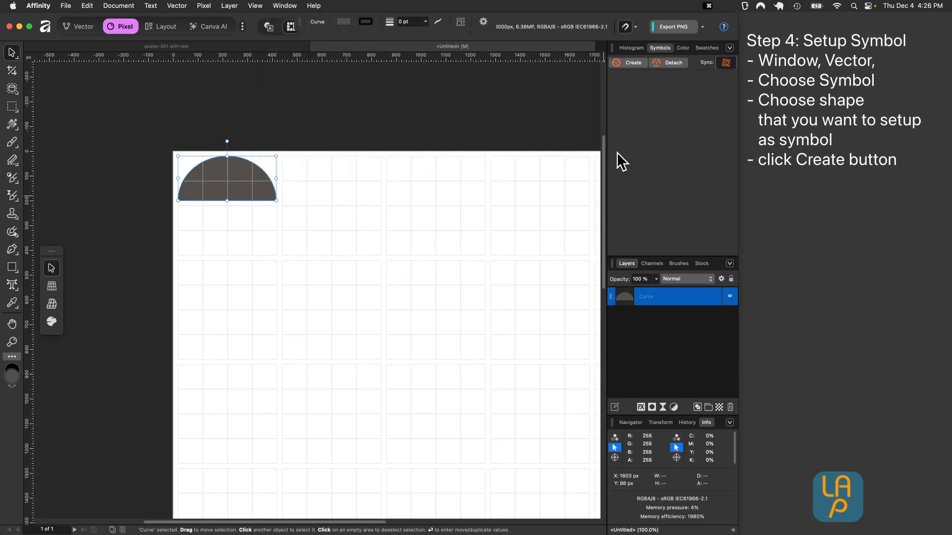
click(629, 61)
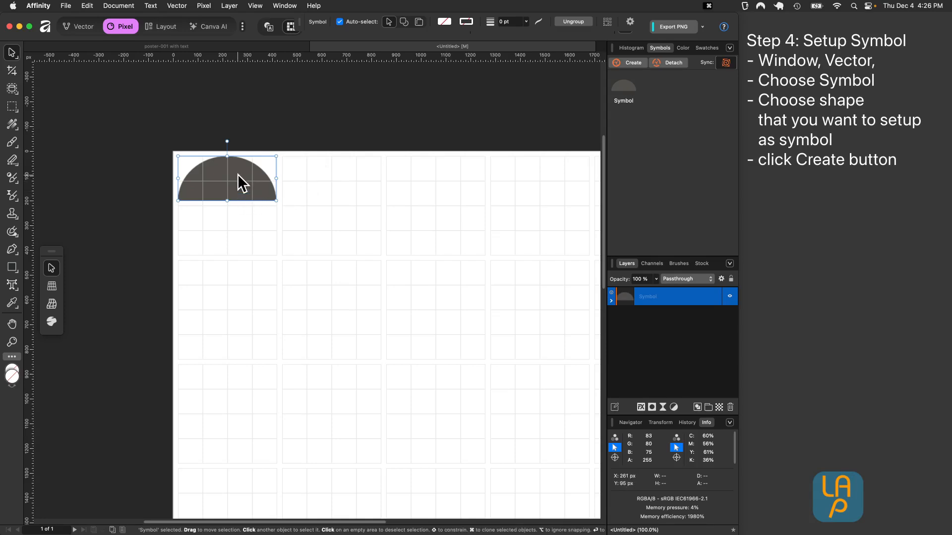
- Place three copies of the semicircle symbol on the page and fill the original's curve with the orange vintage1 swatch
drag(230, 174, 388, 329)
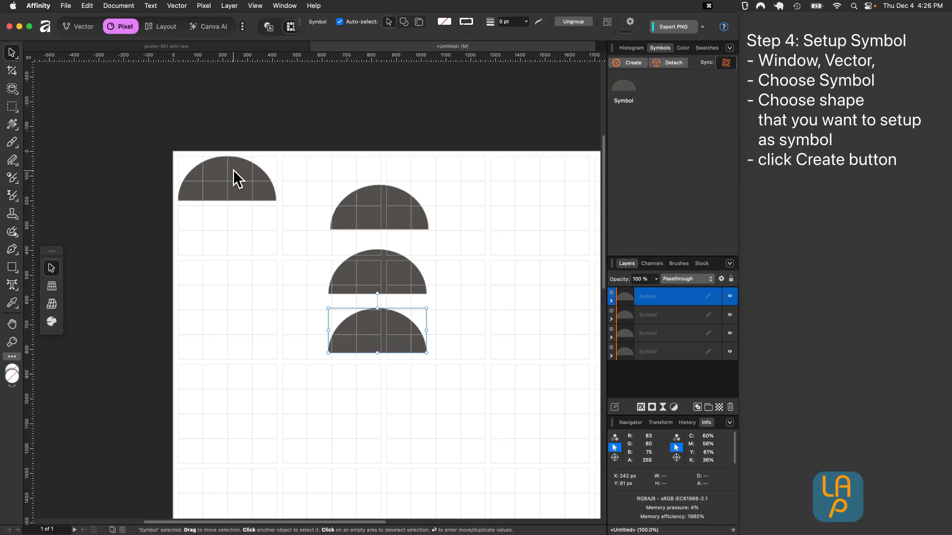
double_click(234, 170)
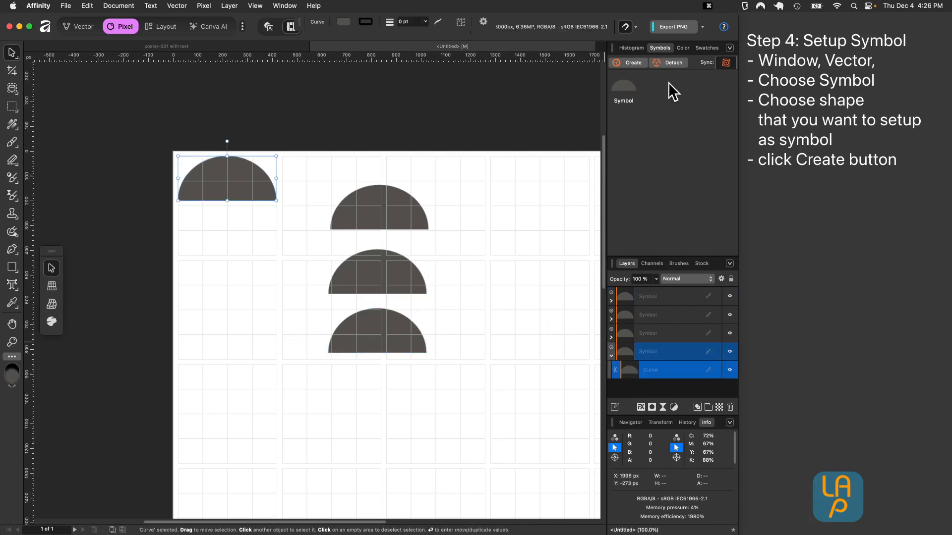
click(706, 48)
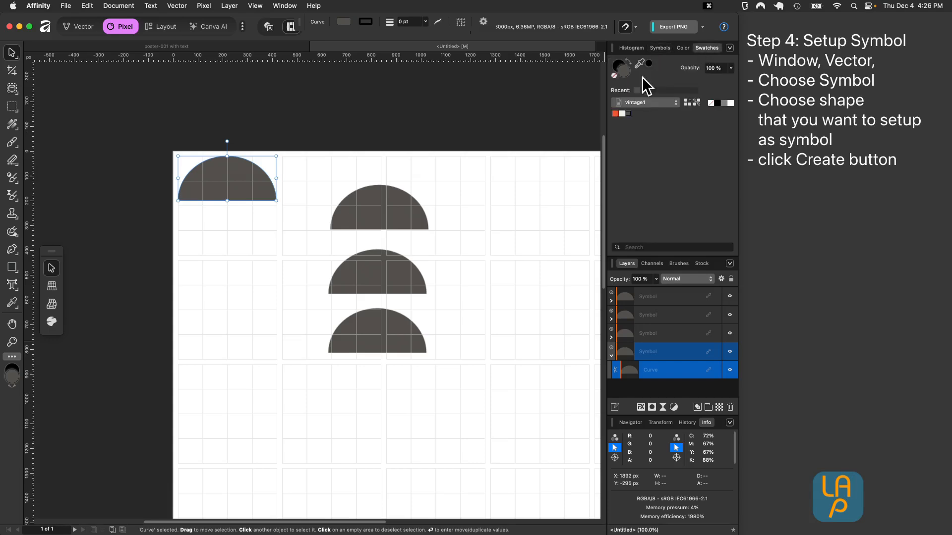
click(616, 113)
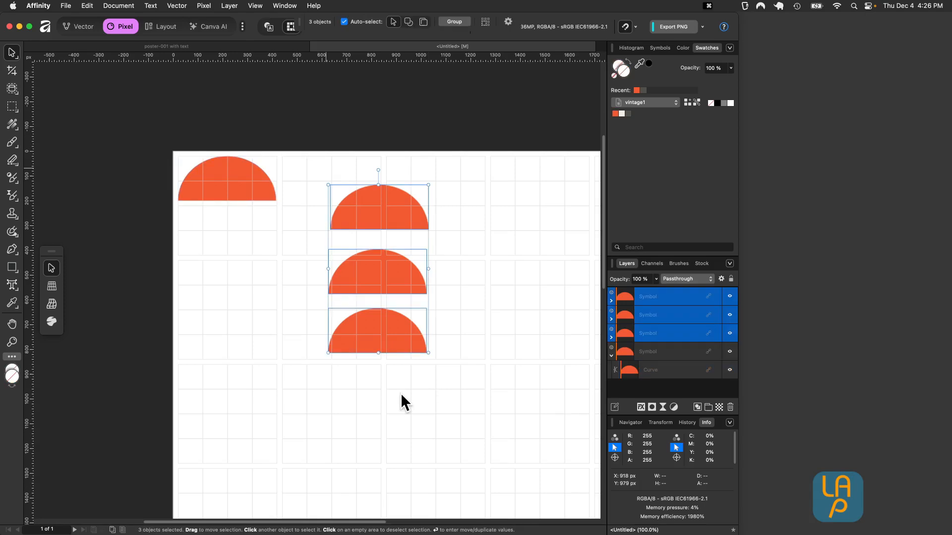
- Delete the three copies and pair the remaining semicircle with a mirrored copy, curved sides facing each other, in the first grid cell
key(Delete)
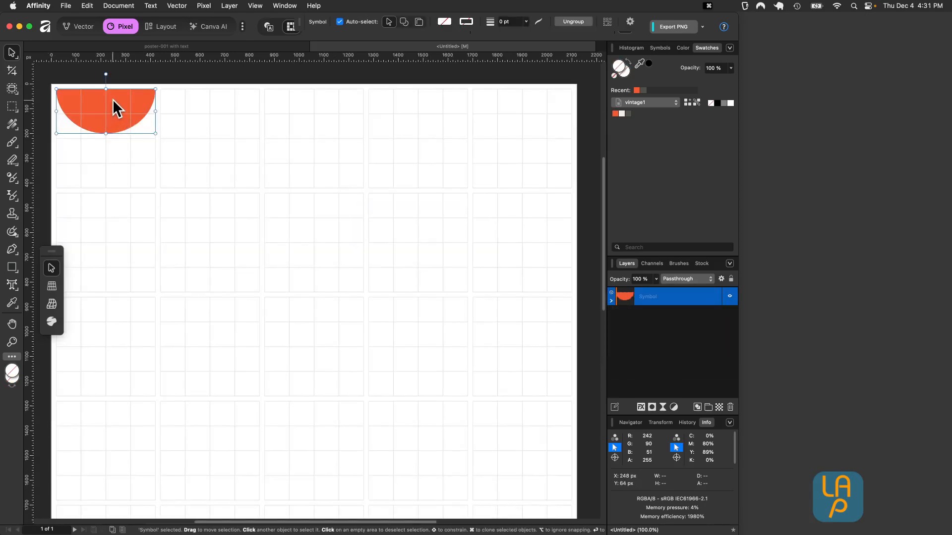
mouse_move(112, 99)
mouse_down()
mouse_move(108, 155)
mouse_move(139, 181)
mouse_move(80, 215)
mouse_move(102, 205)
mouse_up()
- Fill the rest of the first grid row with copies of the semicircle pair, giving every second one a quarter turn
click(121, 106)
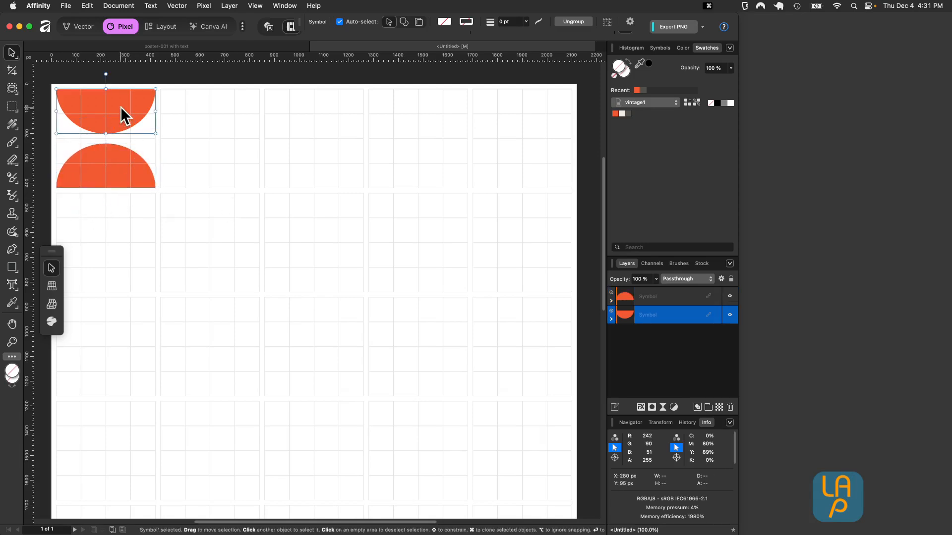
shift+click(118, 166)
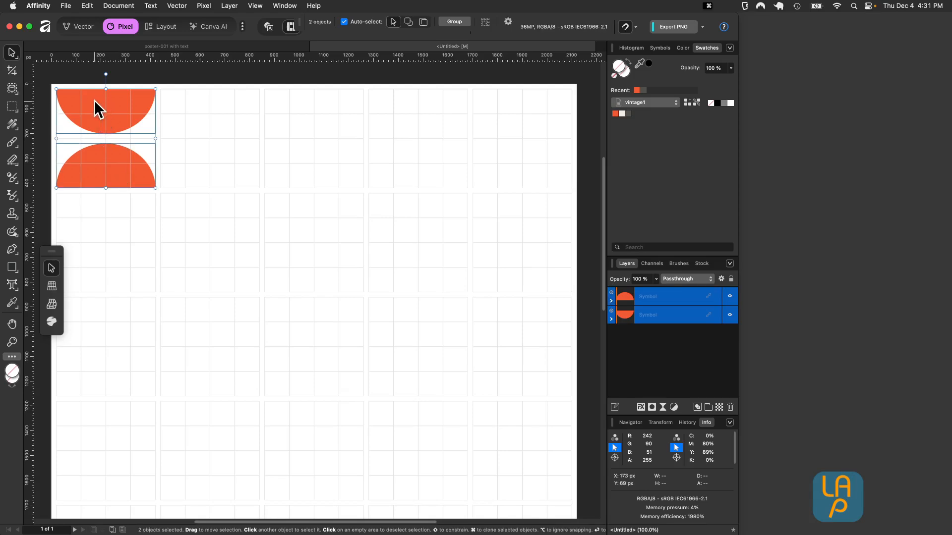
drag(92, 98, 299, 138)
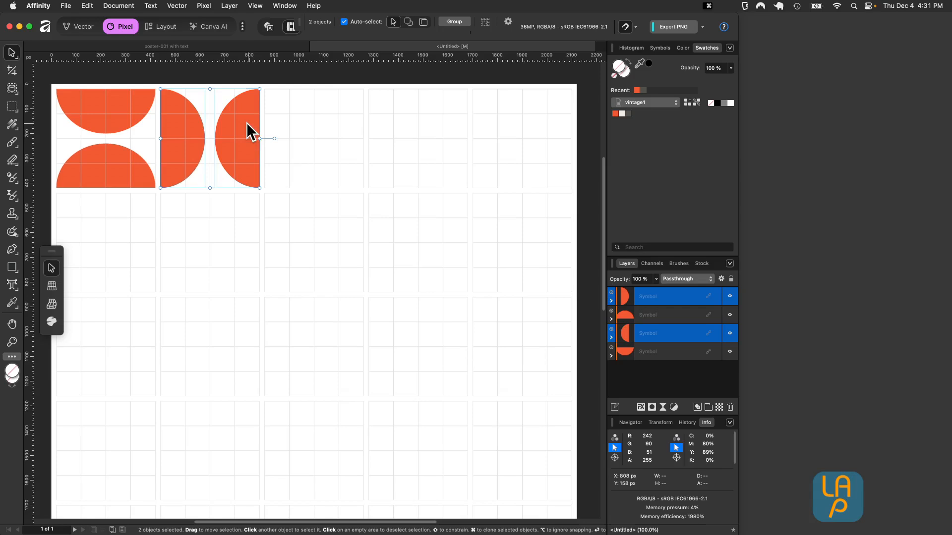
drag(247, 132, 314, 74)
drag(292, 107, 402, 108)
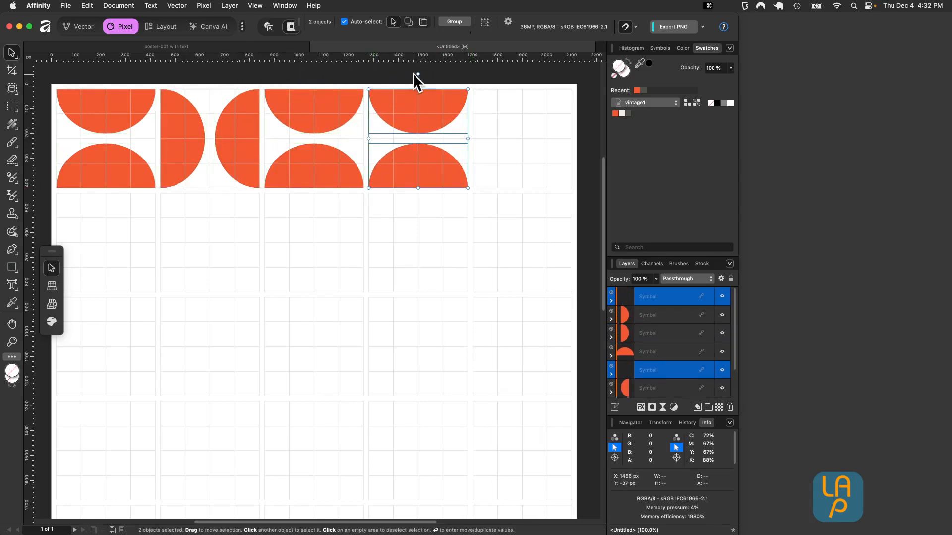
drag(423, 74, 448, 129)
drag(391, 120, 494, 121)
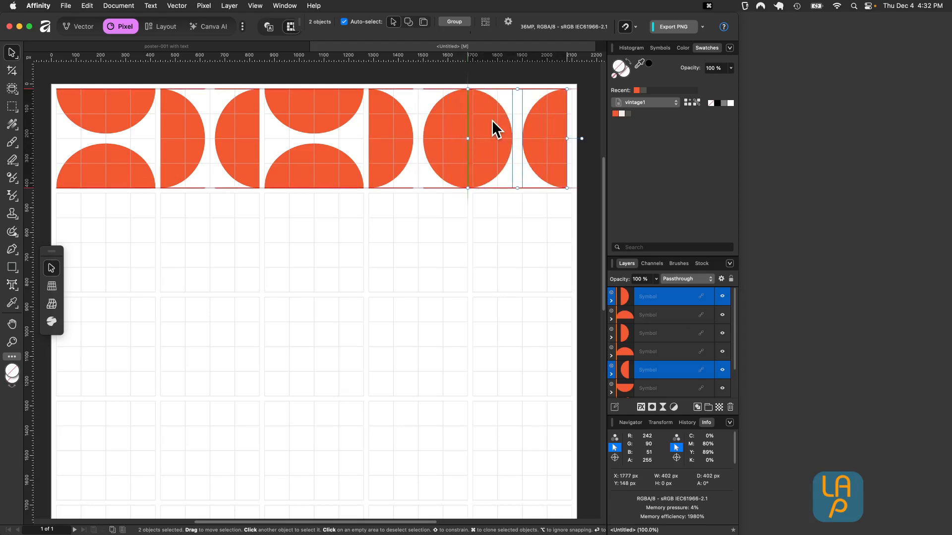
drag(586, 139, 517, 88)
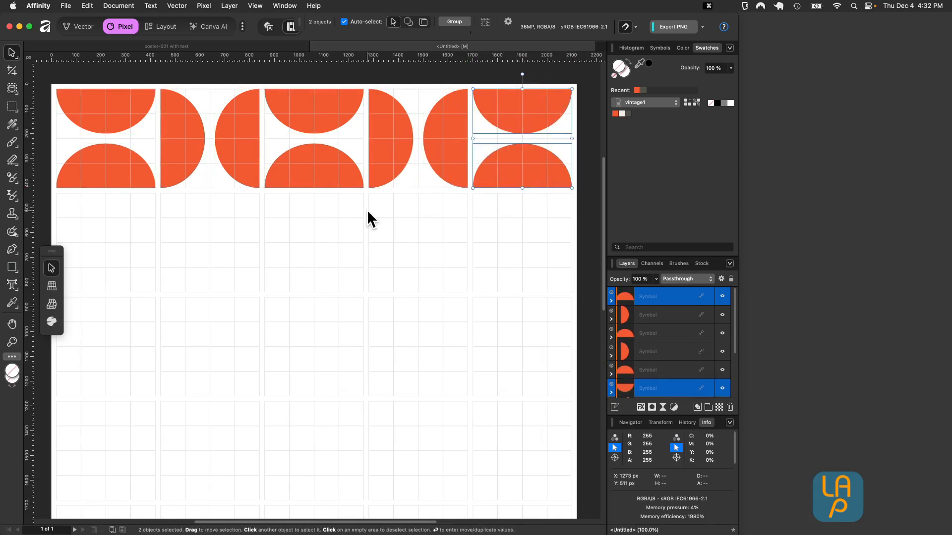
- Fill the second row with pair copies, alternating side-by-side and stacked, with the last cell's semicircles placed flat sides together
click(106, 128)
mouse_move(113, 110)
mouse_down()
mouse_move(115, 246)
mouse_move(226, 220)
mouse_up()
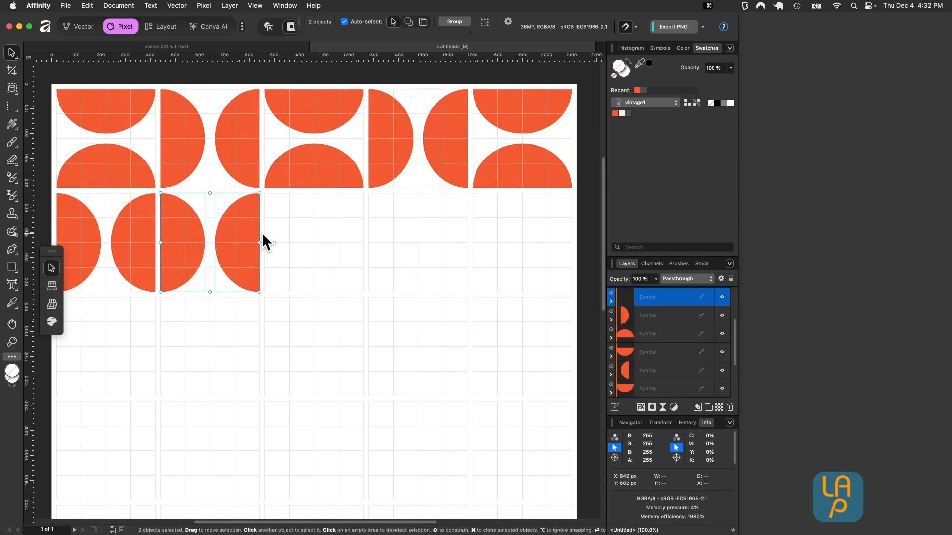
drag(274, 238, 210, 179)
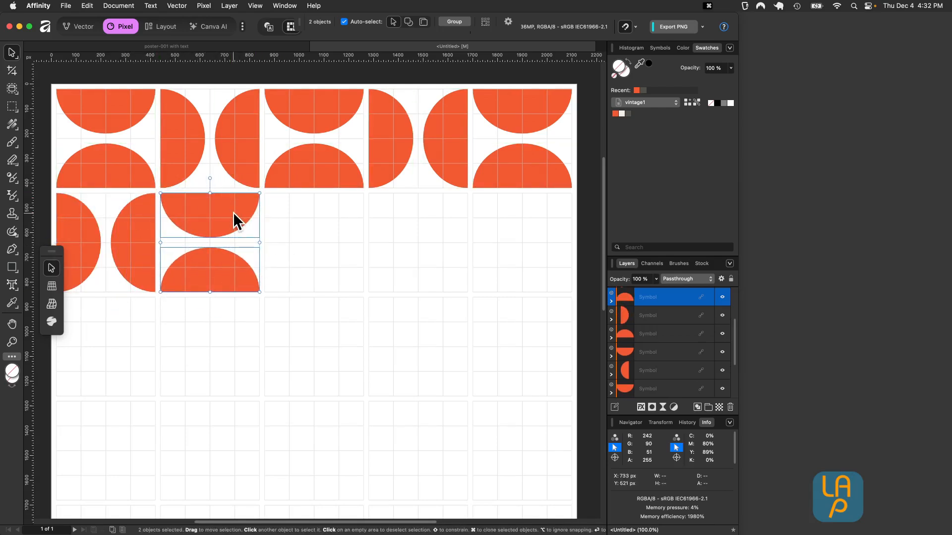
drag(233, 213, 338, 213)
mouse_move(315, 179)
mouse_down()
mouse_move(358, 242)
mouse_move(447, 236)
mouse_move(443, 181)
mouse_move(415, 194)
mouse_move(518, 102)
mouse_move(510, 97)
mouse_move(506, 202)
mouse_move(516, 252)
mouse_move(503, 215)
mouse_move(500, 224)
mouse_move(510, 286)
mouse_up()
click(509, 338)
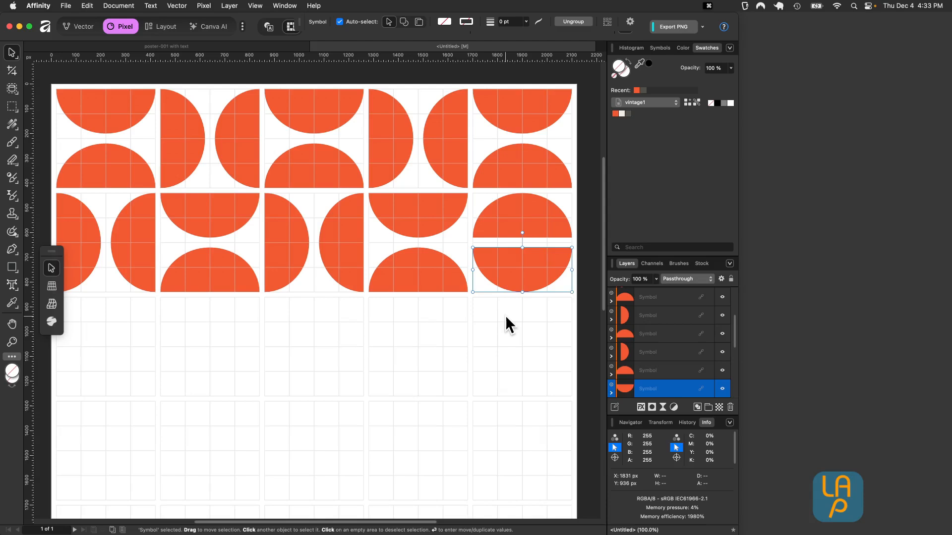
- Fill the third row with two split circles, one turned 90 degrees, followed by two stacked pairs and a side-by-side pair
shift+click(539, 216)
mouse_move(536, 203)
mouse_down()
mouse_move(273, 288)
mouse_move(121, 309)
mouse_move(135, 344)
mouse_move(226, 347)
mouse_up()
drag(274, 347, 210, 281)
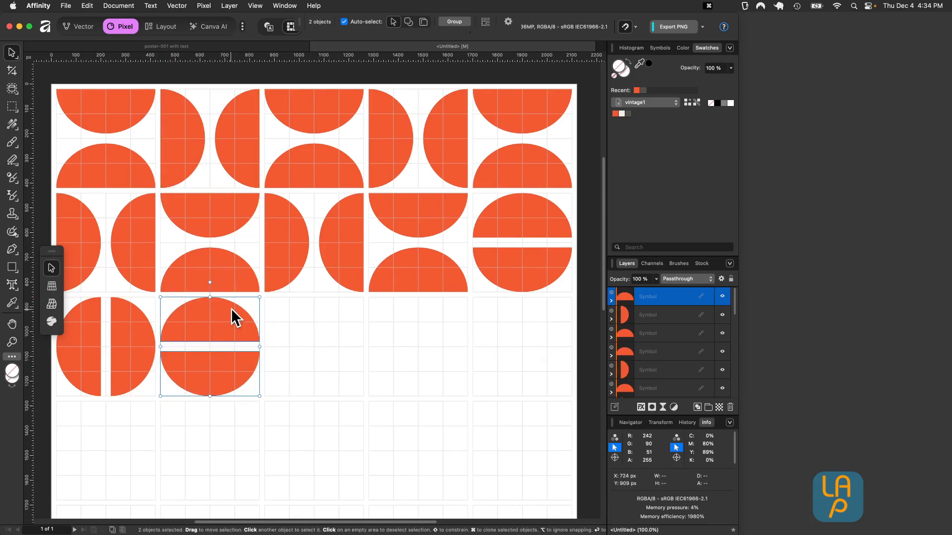
mouse_move(221, 213)
mouse_down()
mouse_move(318, 319)
mouse_move(525, 311)
mouse_move(586, 347)
mouse_up()
- Fill the fourth row with copies of the facing semicircle pair, alternating between stacked and side-by-side orientation
drag(493, 313, 79, 417)
drag(170, 451, 106, 389)
drag(91, 422, 196, 423)
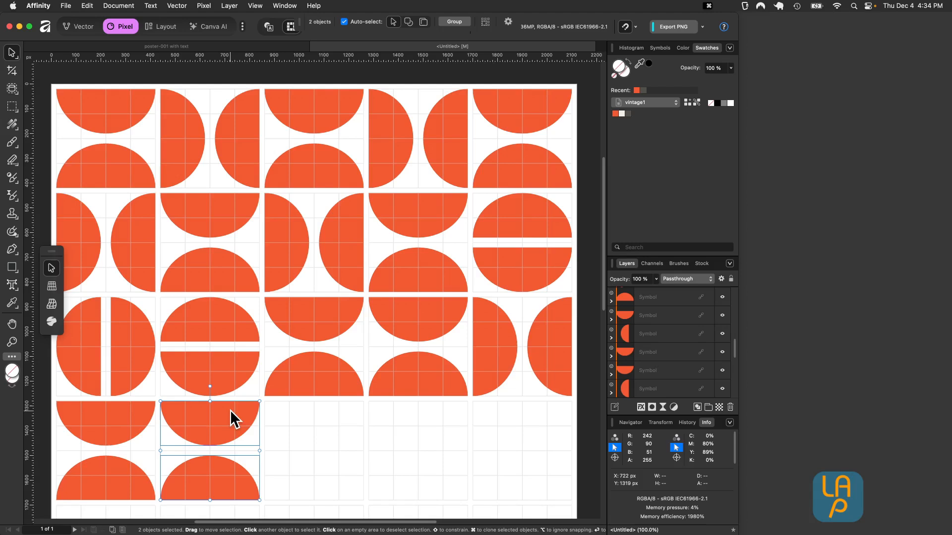
drag(210, 387, 265, 450)
drag(51, 398, 270, 507)
drag(118, 428, 541, 417)
click(323, 431)
shift+click(318, 471)
drag(585, 513, 45, 77)
drag(311, 301, 323, 293)
click(295, 340)
- Copy the split circle into the fifth row's first two cells, turning the second copy so its gap is vertical
key(space)
drag(259, 411, 219, 240)
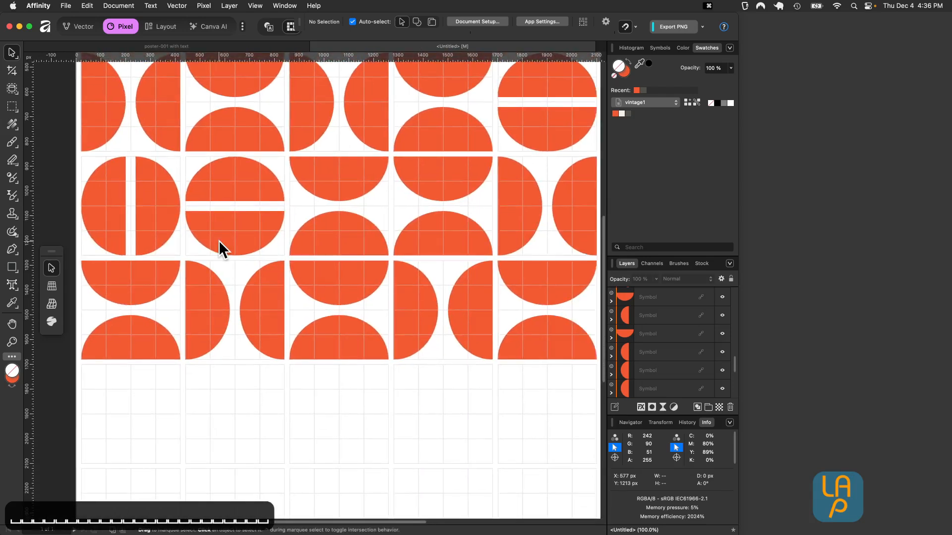
click(218, 194)
mouse_move(218, 195)
mouse_down()
mouse_move(114, 391)
mouse_move(227, 385)
mouse_up()
mouse_move(235, 478)
mouse_down()
mouse_move(291, 400)
mouse_move(299, 414)
mouse_up()
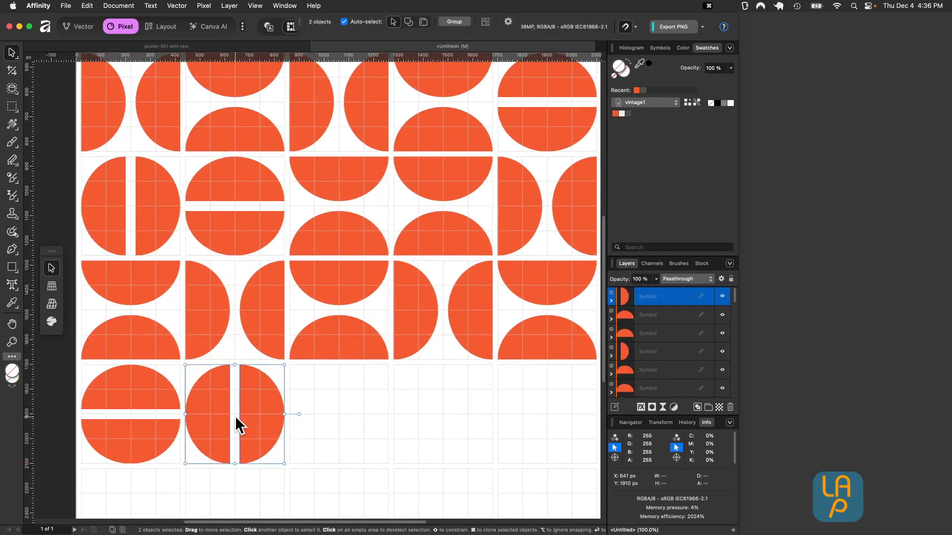
- Complete the fifth row with two side-by-side facing semicircle pairs and a stacked pair in the last cell
click(150, 292)
drag(150, 292, 357, 377)
mouse_move(339, 350)
mouse_down()
mouse_move(391, 397)
mouse_move(398, 416)
mouse_up()
drag(312, 398, 410, 398)
mouse_move(397, 367)
mouse_down()
mouse_move(403, 237)
mouse_move(385, 219)
mouse_move(505, 243)
mouse_up()
drag(599, 268, 536, 208)
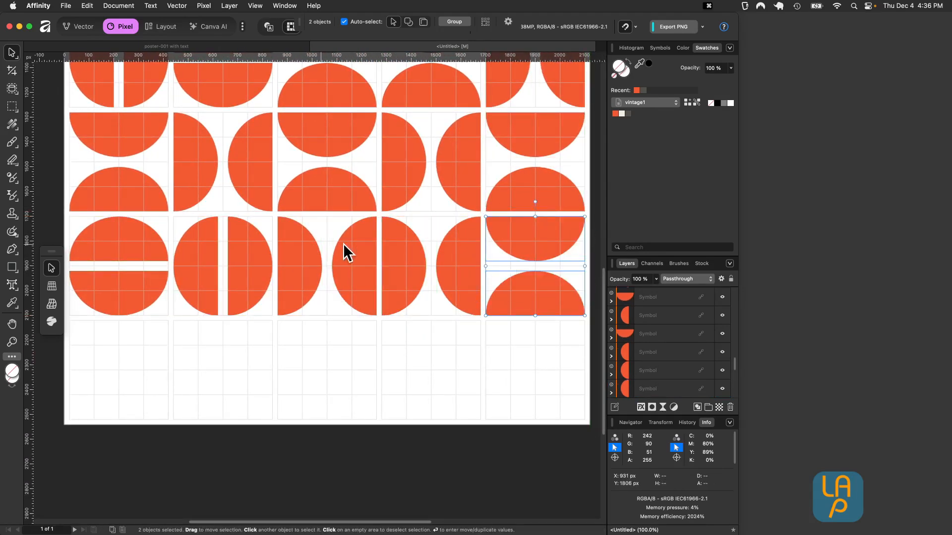
- Place a side-by-side pair in the sixth row's first cell and two stacked semicircles, both curving upward, in the second
click(350, 243)
mouse_move(350, 243)
mouse_down()
mouse_move(140, 344)
mouse_move(243, 341)
mouse_up()
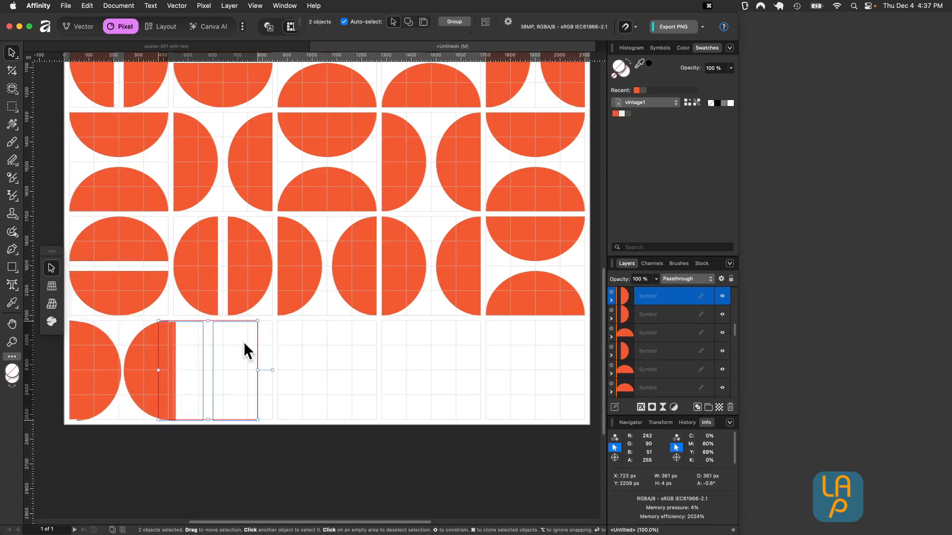
mouse_move(288, 370)
mouse_down()
mouse_move(266, 323)
mouse_move(223, 307)
mouse_up()
click(236, 341)
drag(237, 341, 371, 360)
drag(235, 391, 233, 337)
mouse_move(343, 355)
mouse_down()
mouse_move(209, 390)
mouse_move(263, 401)
mouse_move(222, 411)
mouse_up()
- Copy the sixth row's two upward-curving semicircles into the third cell and rotate them so both curves face left
click(228, 347)
shift+click(231, 389)
drag(229, 330, 334, 331)
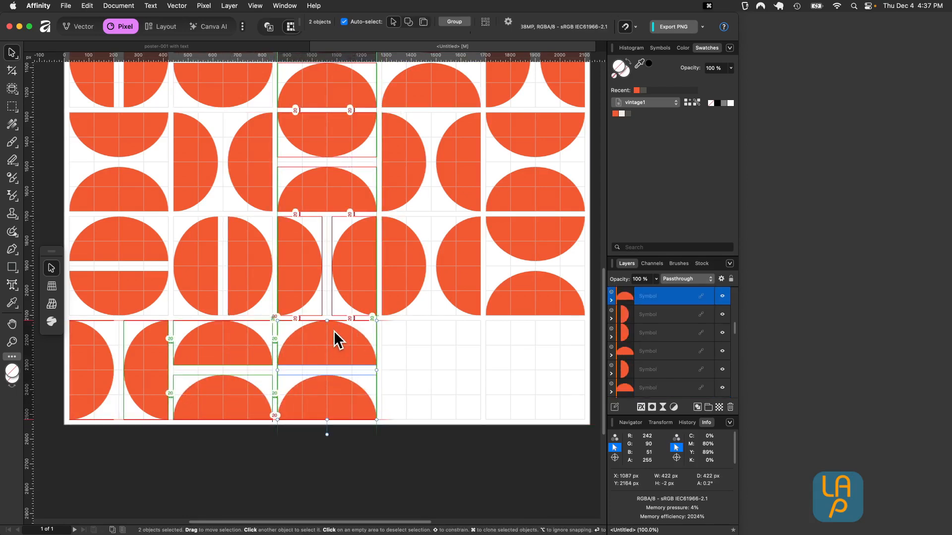
mouse_move(327, 435)
mouse_down()
mouse_move(424, 394)
mouse_move(391, 370)
mouse_up()
- Finish the sixth row with copies of the stacked facing pair in the fourth cell and the vertically split circle in the fifth
click(520, 241)
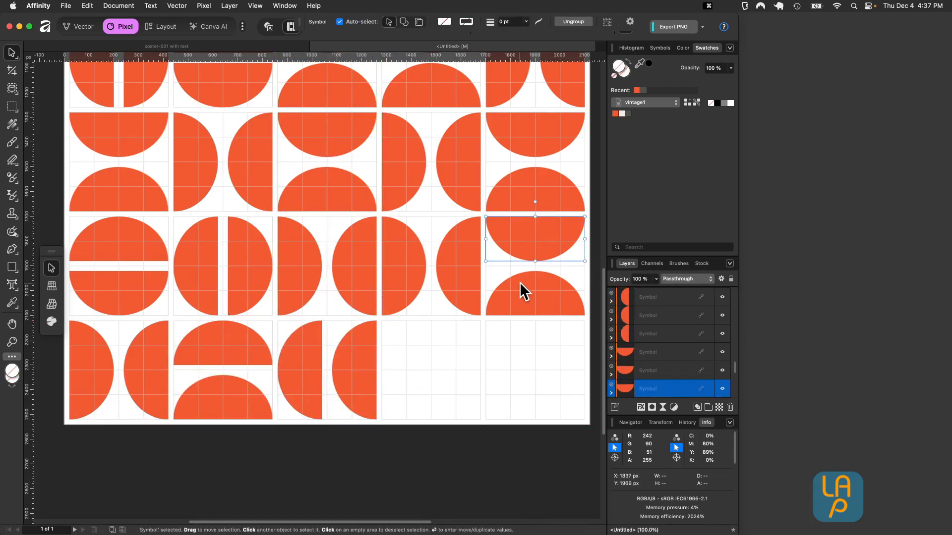
shift+click(519, 286)
drag(527, 238, 424, 341)
click(192, 239)
shift+click(239, 234)
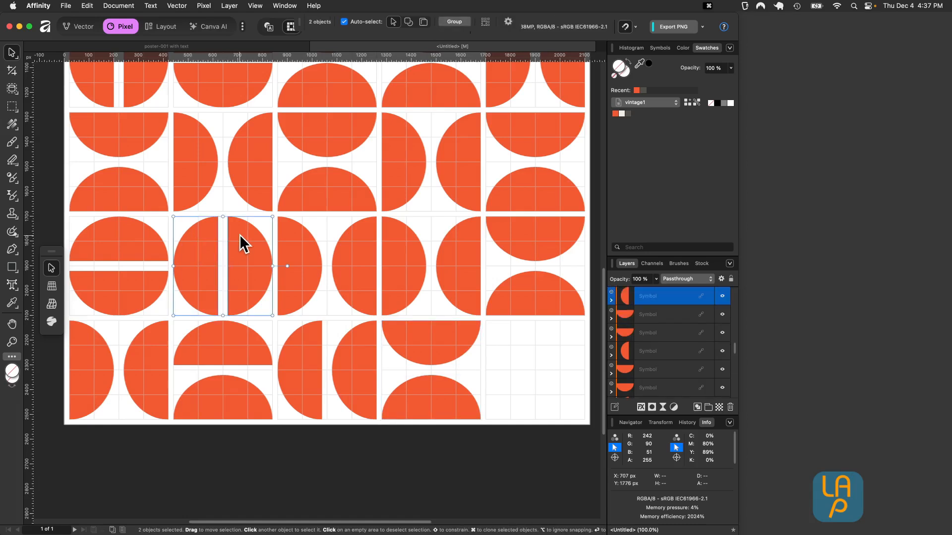
drag(192, 232, 504, 335)
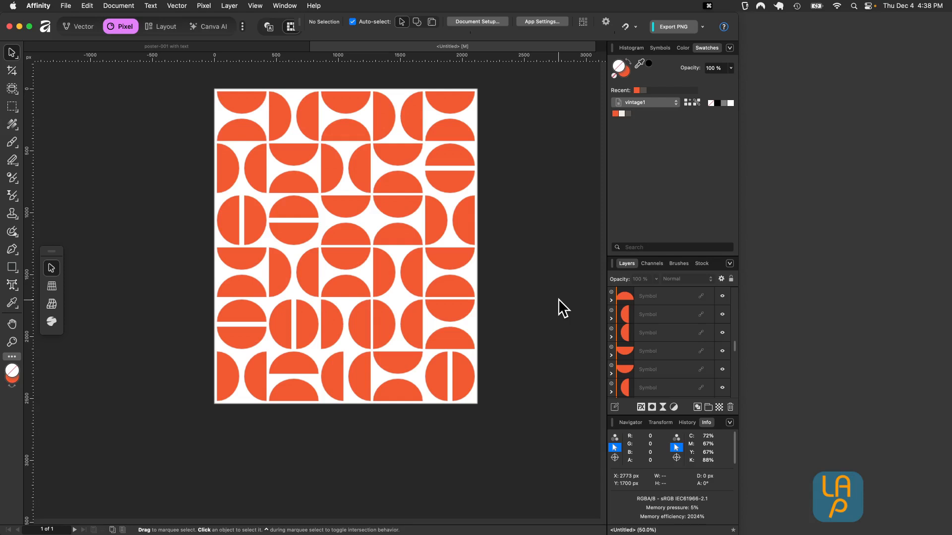
- Group all the semicircle symbols and copy the group
key(super+a)
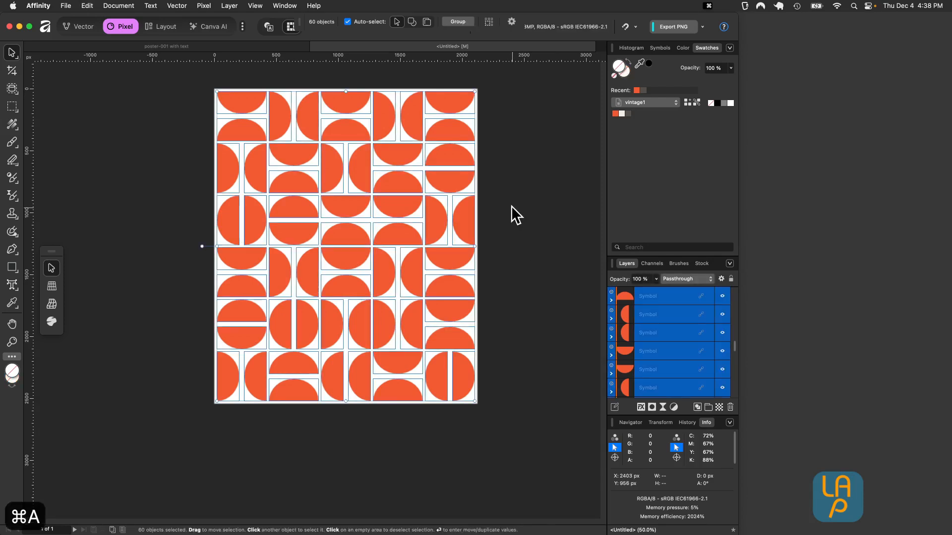
key(super+g)
right_click(450, 130)
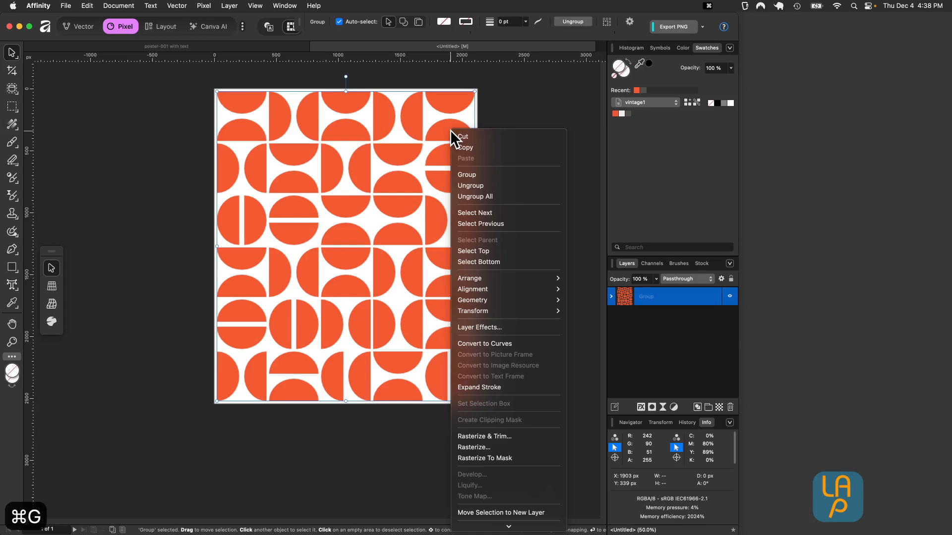
click(477, 147)
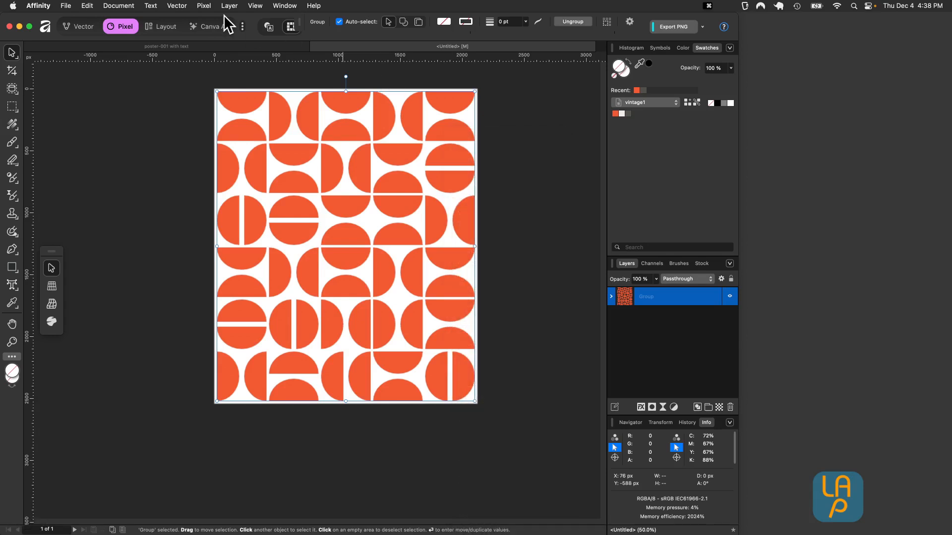
- Create a new portrait document from the RGB A4 preset, 210 × 297 mm
click(64, 5)
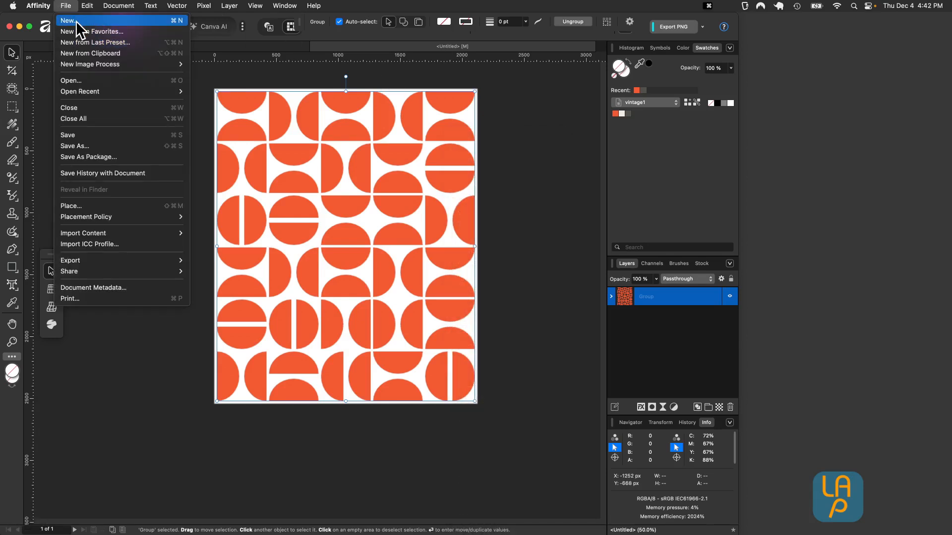
click(76, 21)
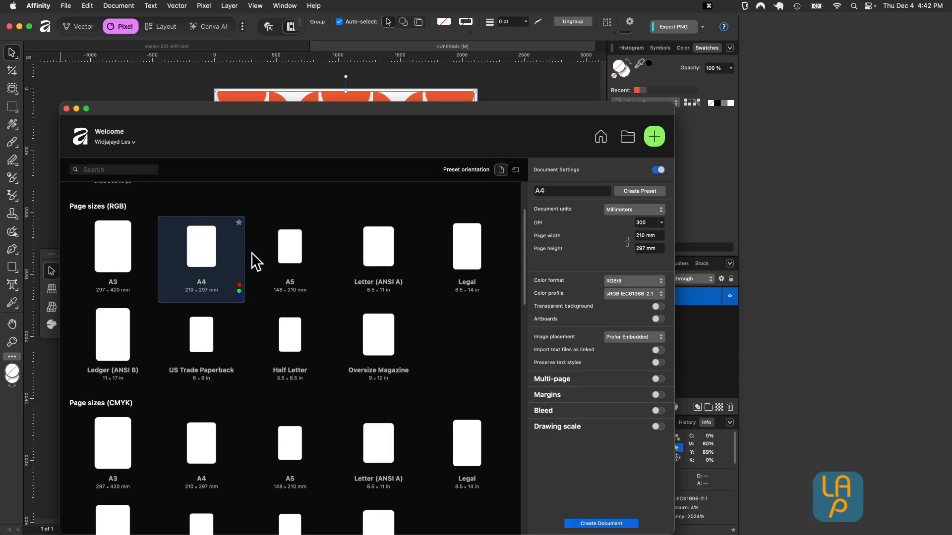
double_click(207, 242)
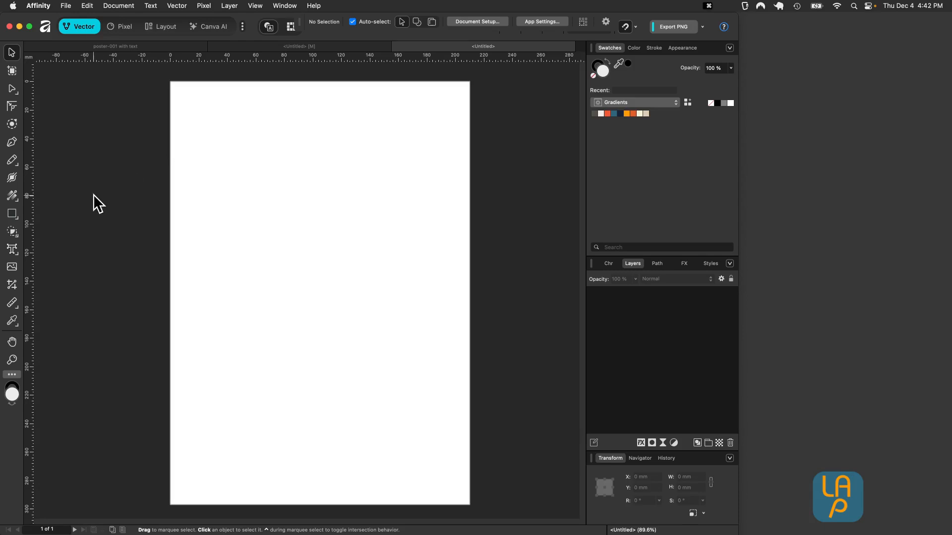
- Cover the whole A4 page with a rectangle filled with the cream vintage1 swatch, and lock it
key(u)
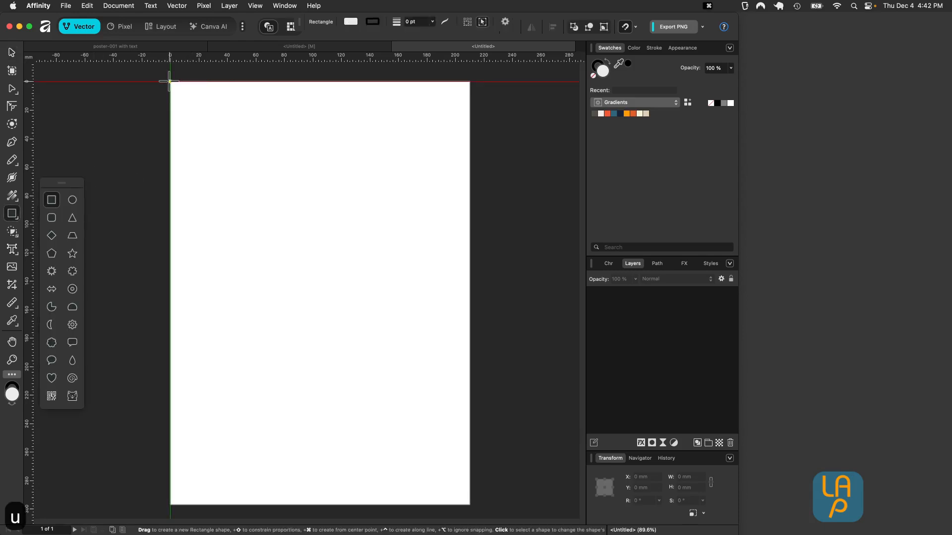
drag(170, 81, 471, 507)
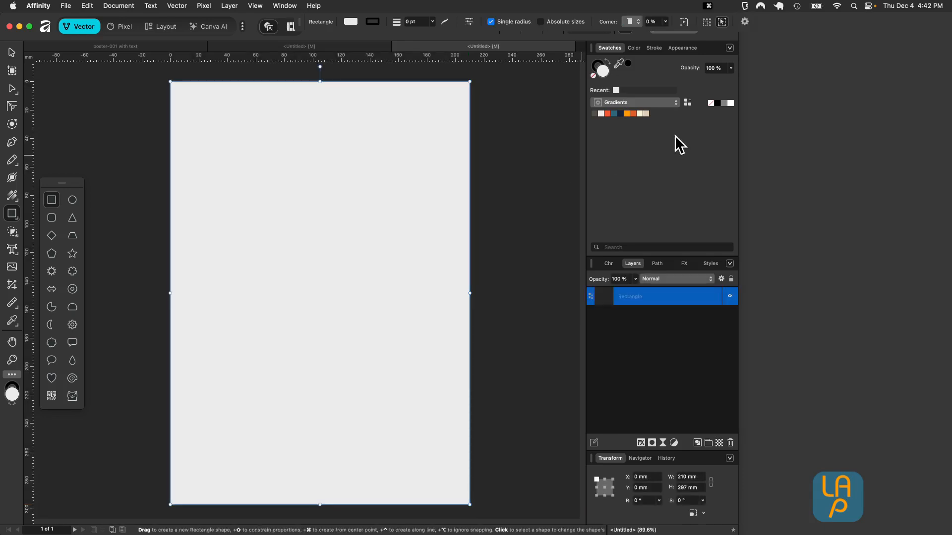
click(644, 102)
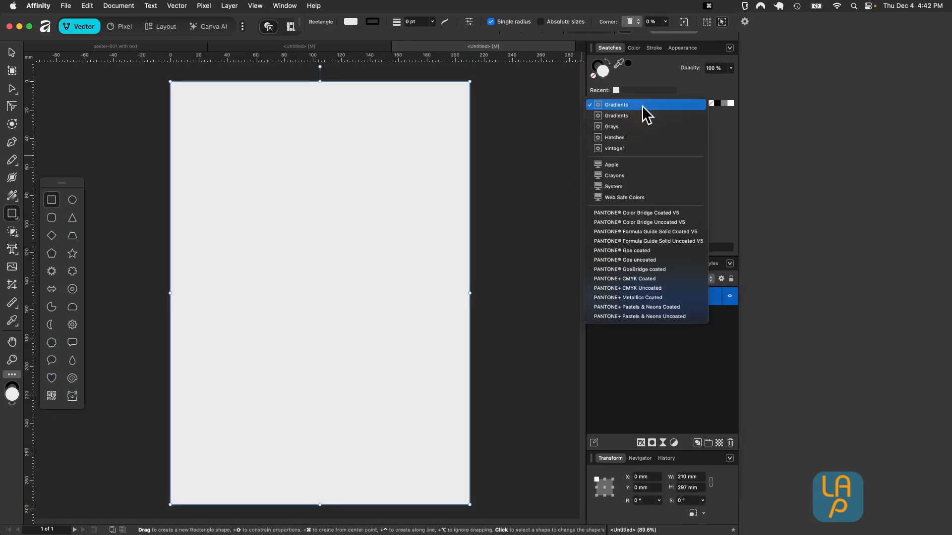
click(614, 148)
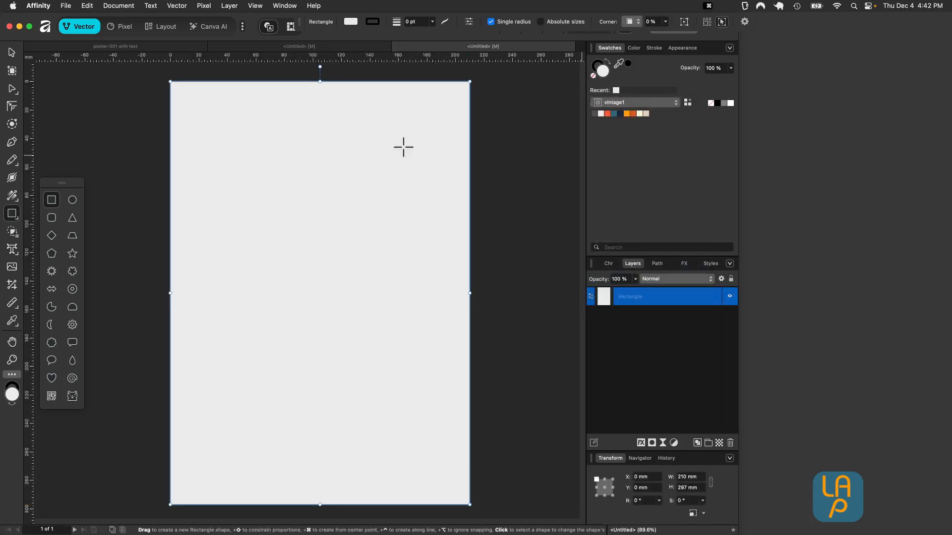
click(601, 114)
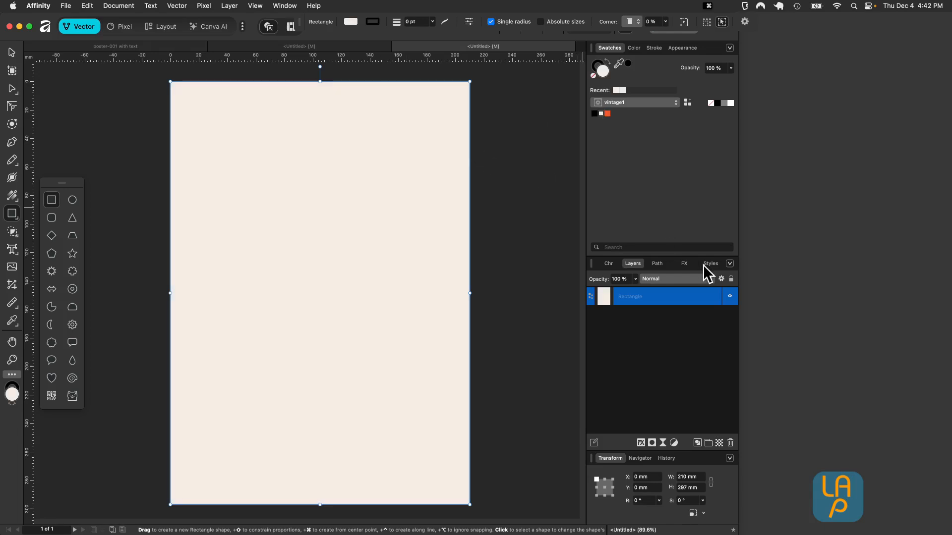
click(731, 279)
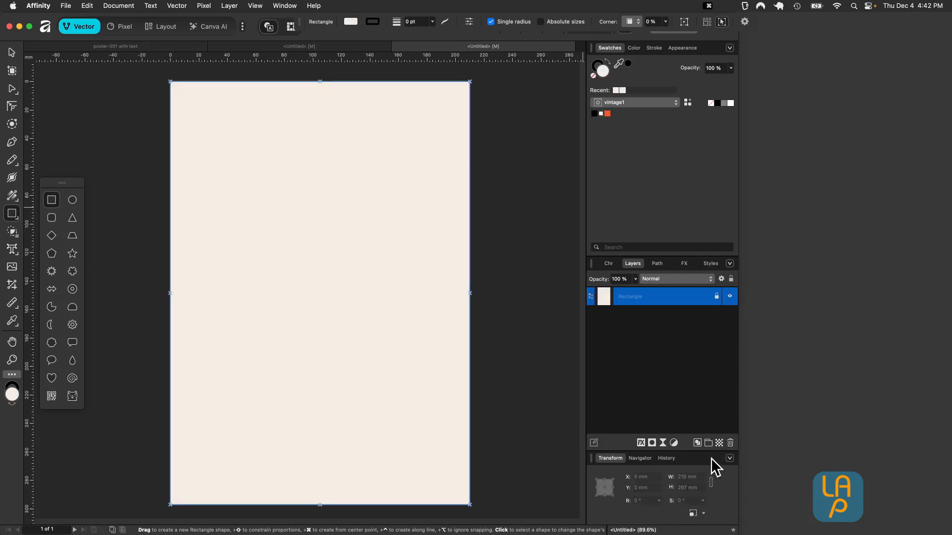
- Paste the pattern group onto a new layer and move it to the page's lower part, at about X 18 mm, Y 65 mm
click(696, 443)
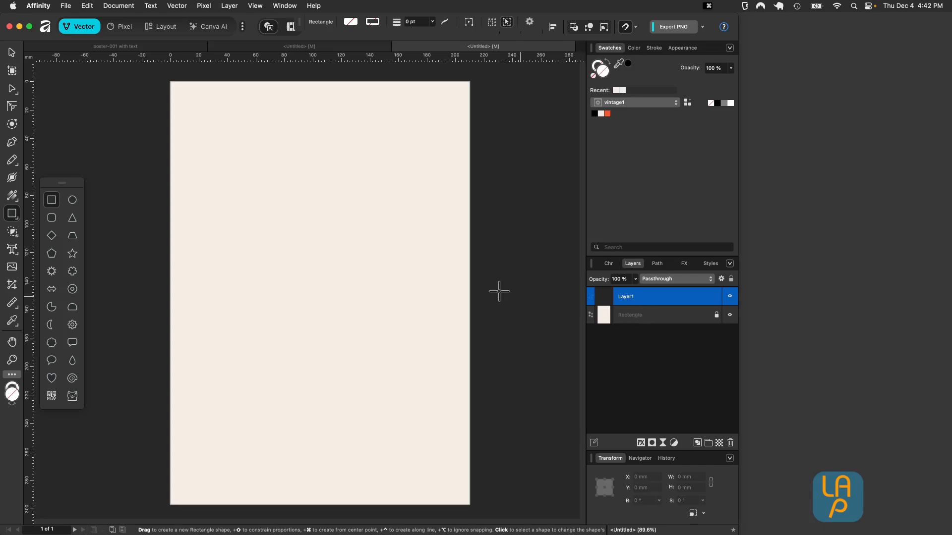
key(cmd+v)
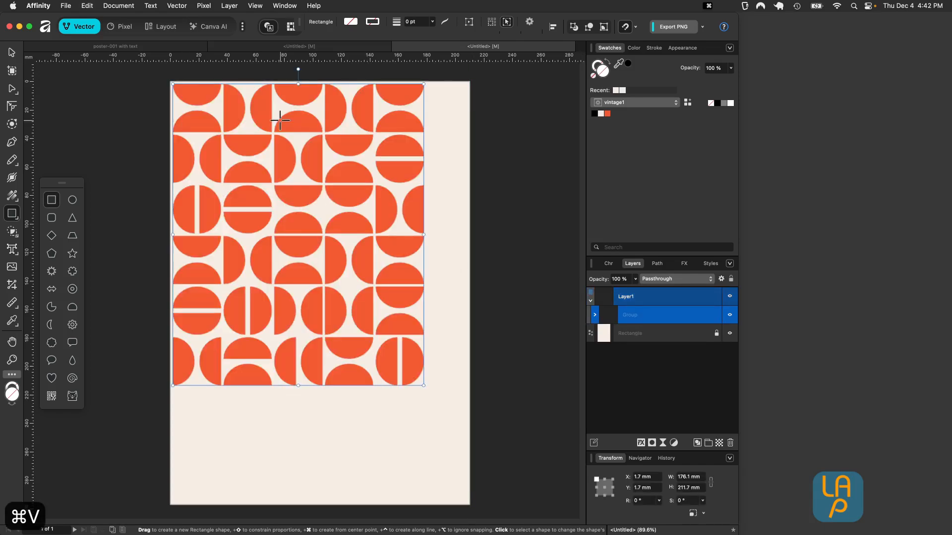
key(v)
drag(260, 106, 281, 195)
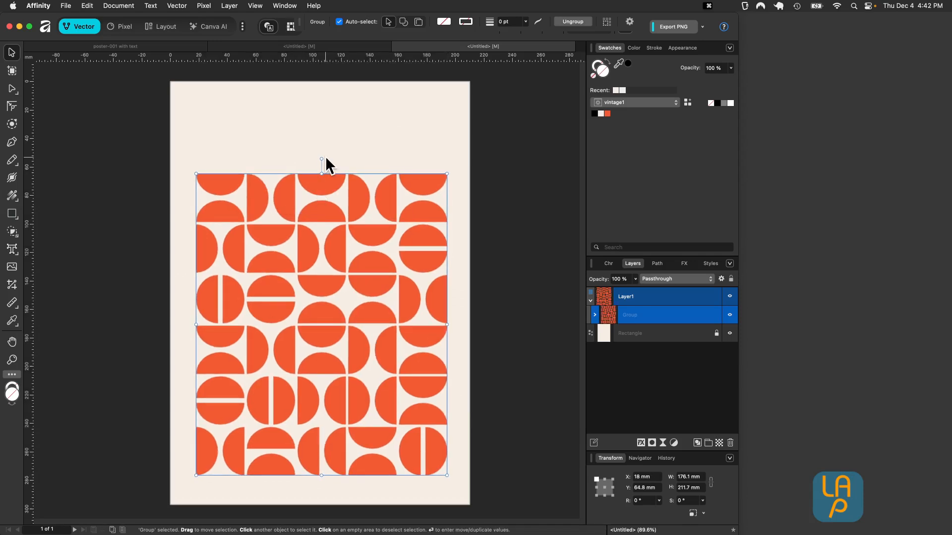
click(490, 102)
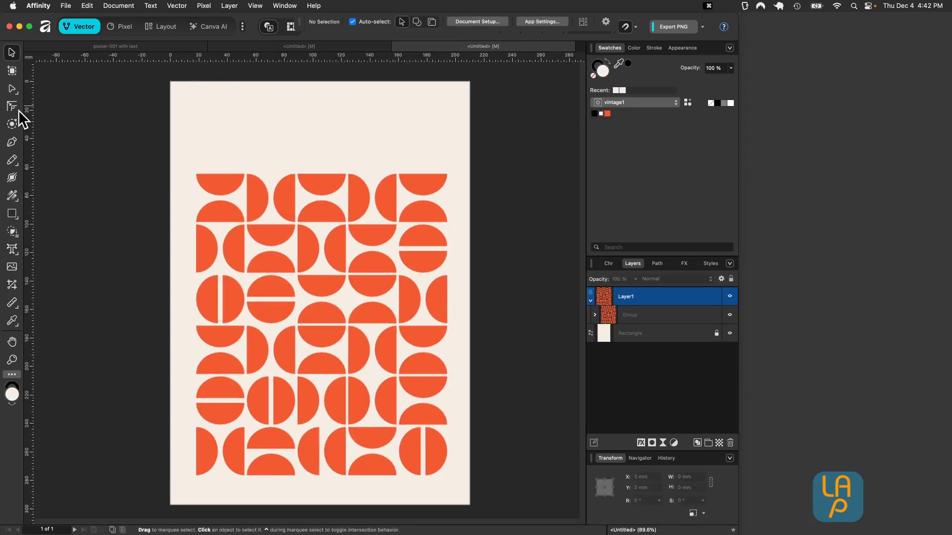
- Start an art text object in the space above the pattern at about 97.5 pt, using the Bauhaus font in Bold
click(12, 248)
click(58, 249)
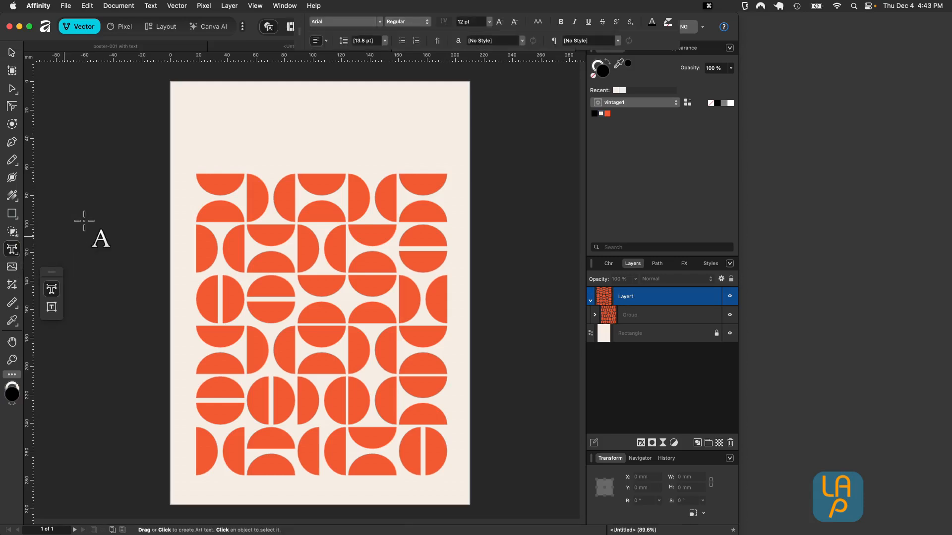
drag(194, 97, 276, 133)
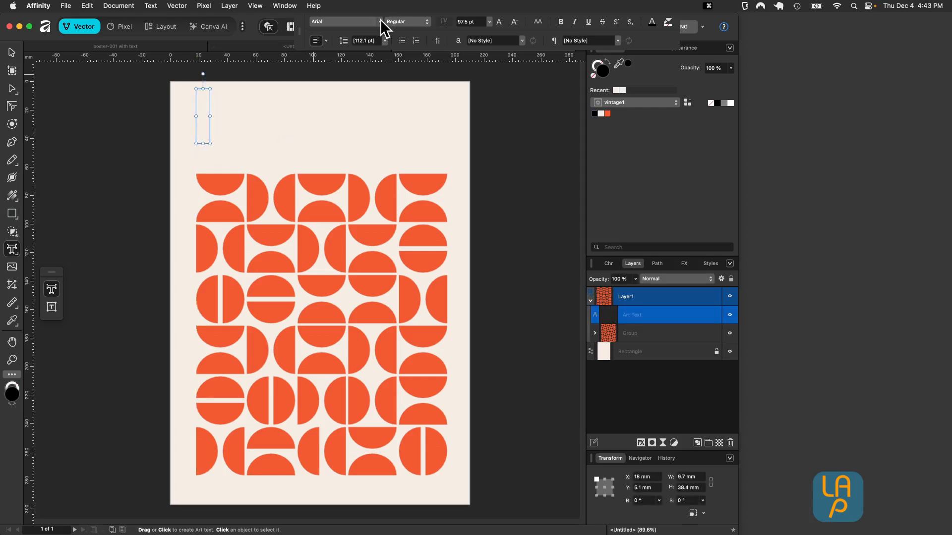
click(380, 23)
text(ba)
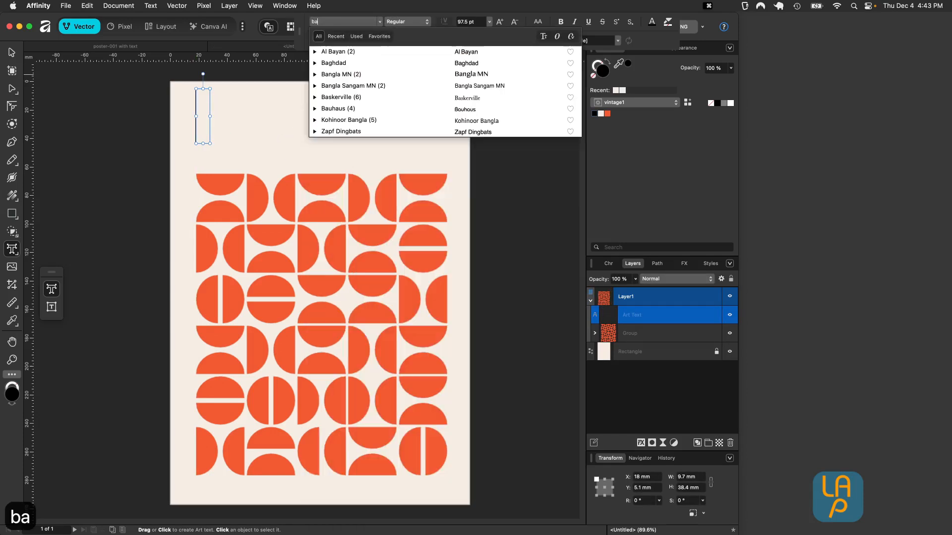
click(337, 106)
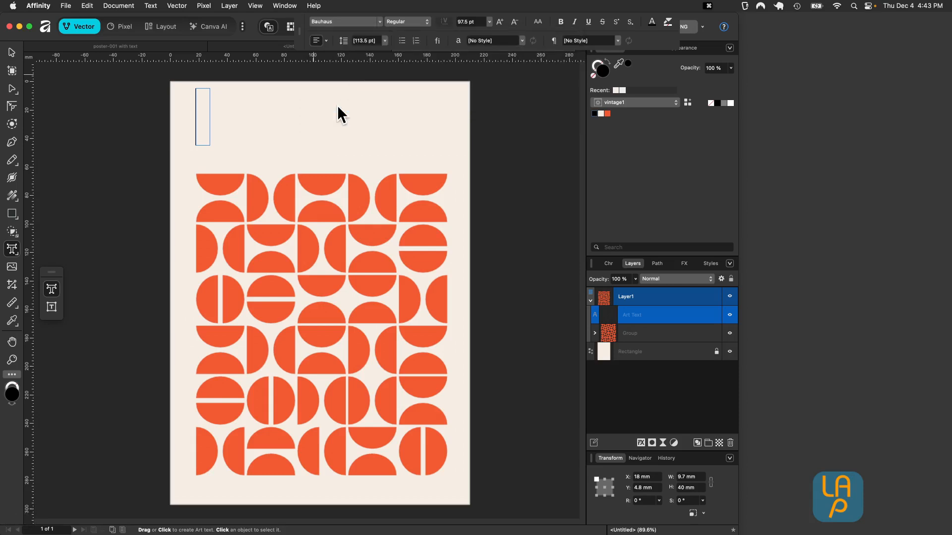
click(412, 22)
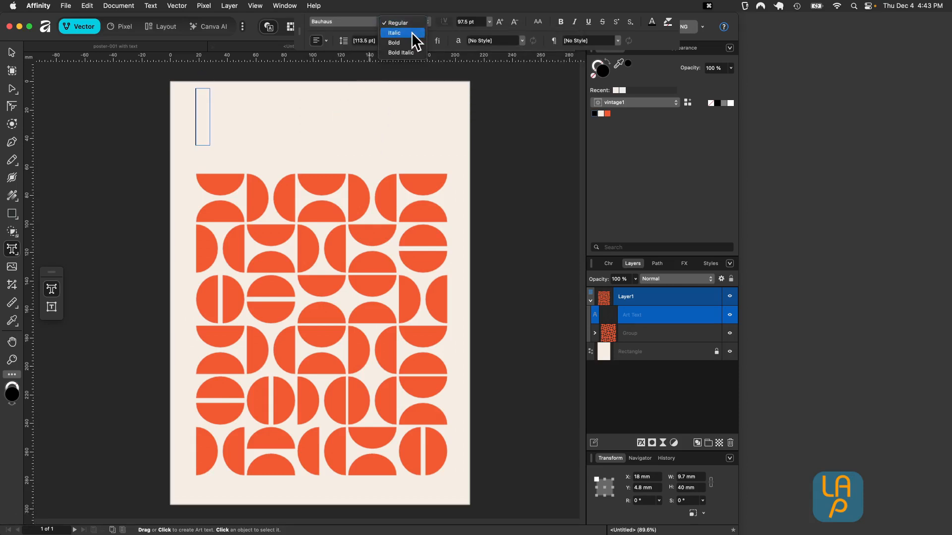
click(406, 44)
- Enter the title BAUHAUS in capitals and set all of its text to 64 pt
key(shift+b)
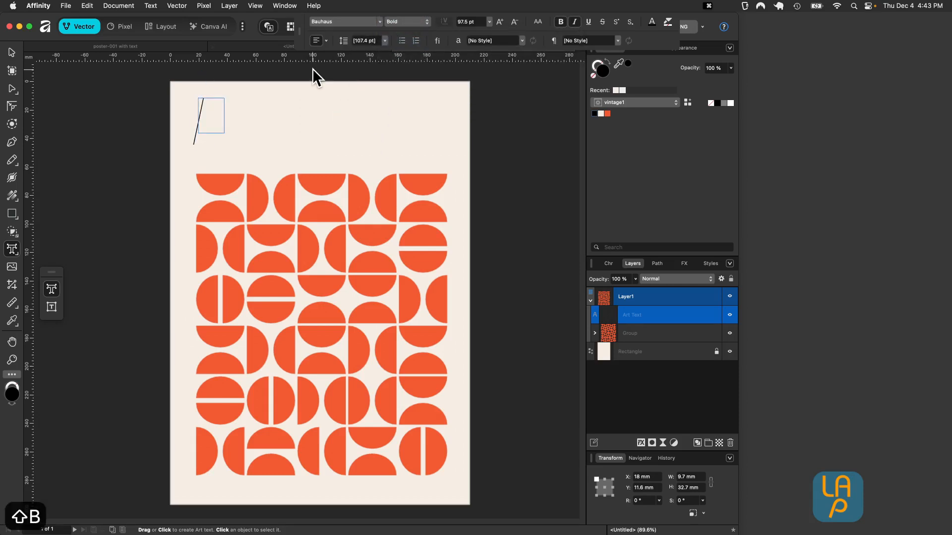
text(AH)
key(BackSpace)
key(BackSpace)
key(BackSpace)
text(BAUHA)
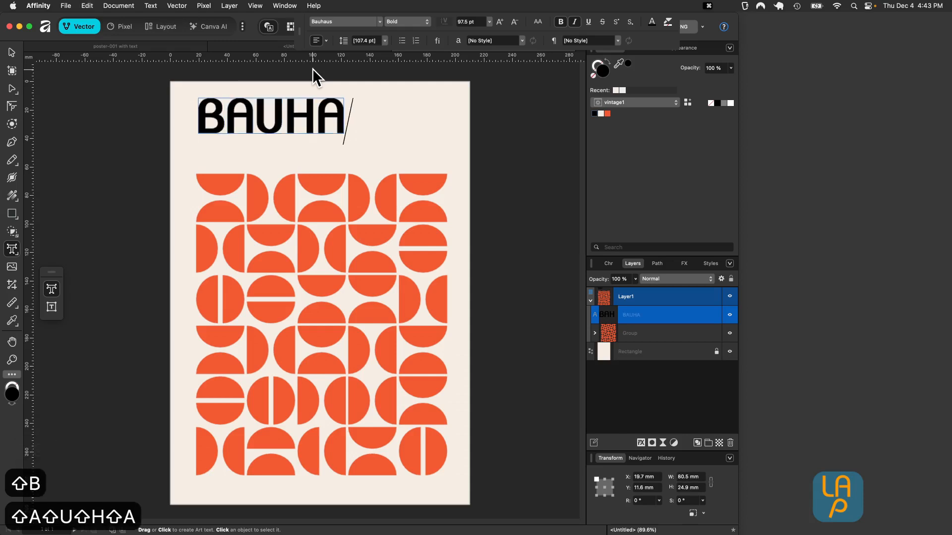
text(US)
key(super+a)
click(490, 22)
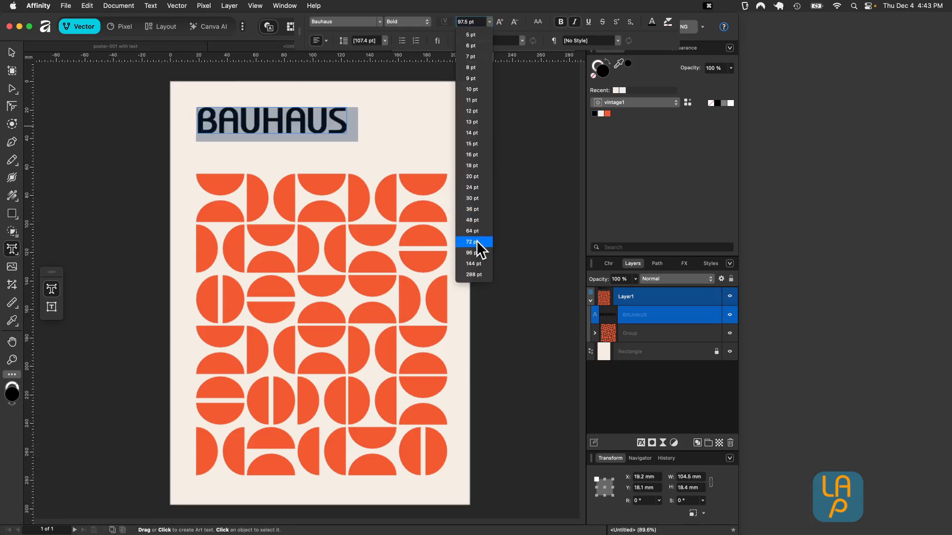
click(472, 231)
- Duplicate the BAUHAUS title beside itself, change the copy to 1923, and align it with the pattern's right edge on the same line
click(12, 52)
mouse_move(223, 121)
mouse_down()
mouse_move(378, 132)
mouse_move(344, 126)
mouse_up()
double_click(414, 124)
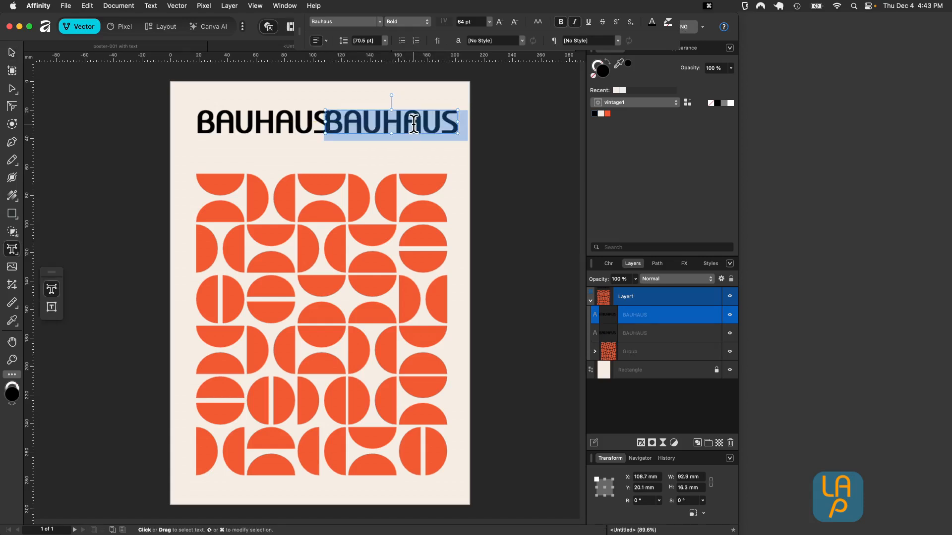
text(1923)
click(12, 52)
drag(376, 127, 422, 130)
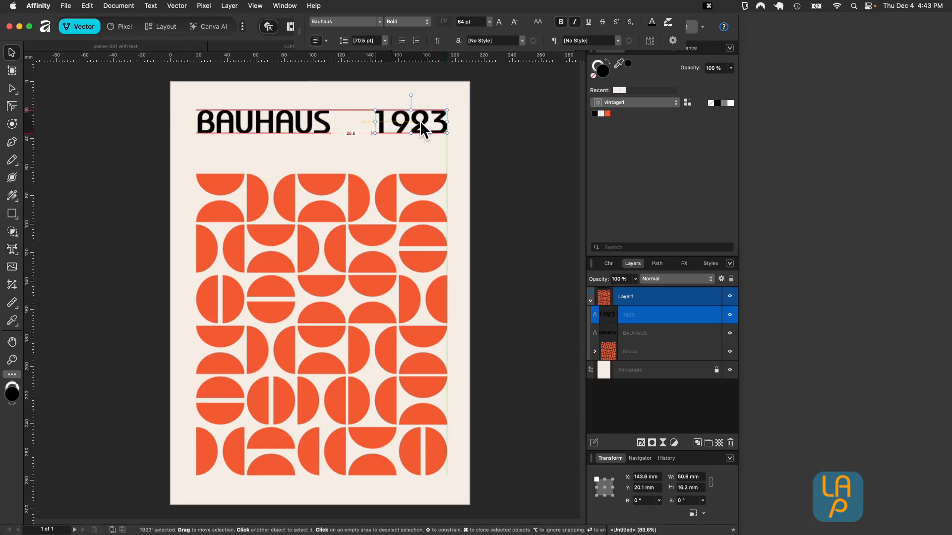
click(314, 151)
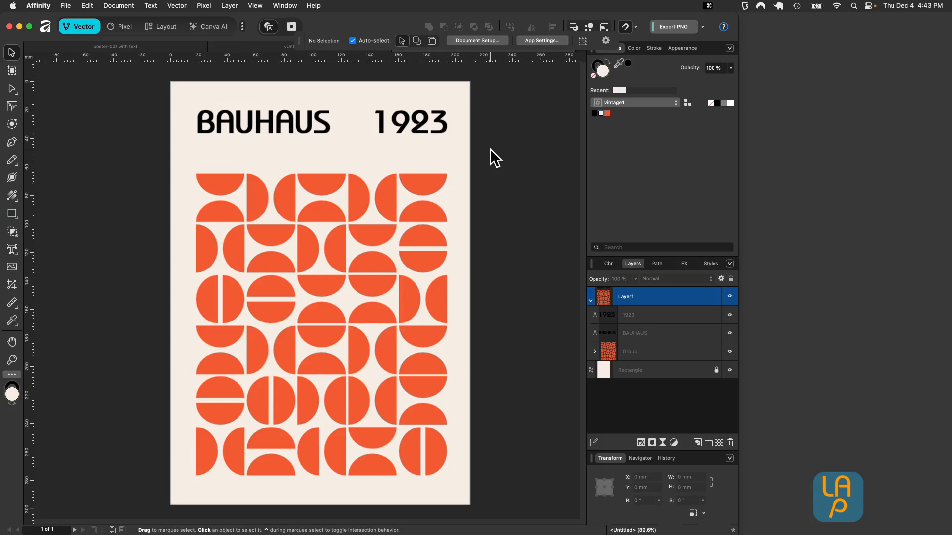
- Export the whole document as PDF (for print) into the poster-001 folder as poster-001, replacing the existing PDF
click(66, 5)
mouse_move(93, 261)
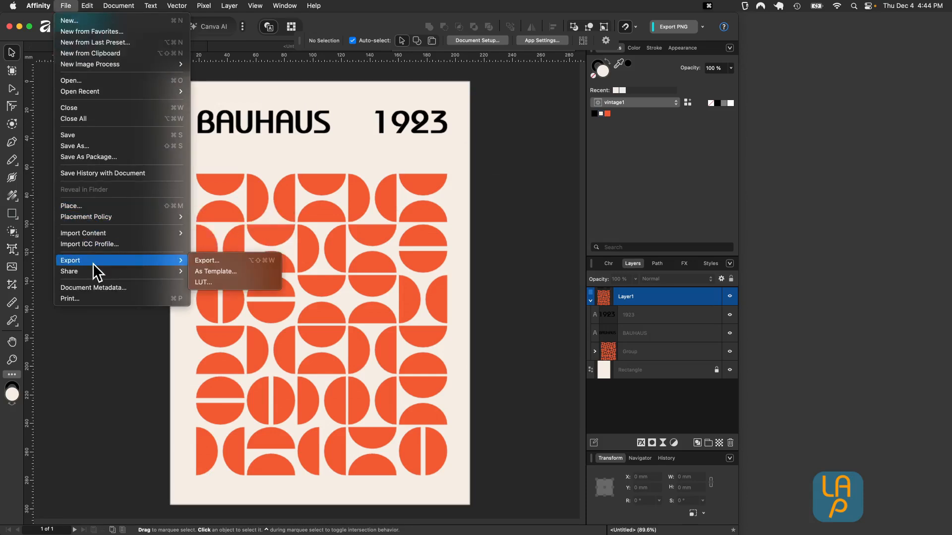
click(201, 262)
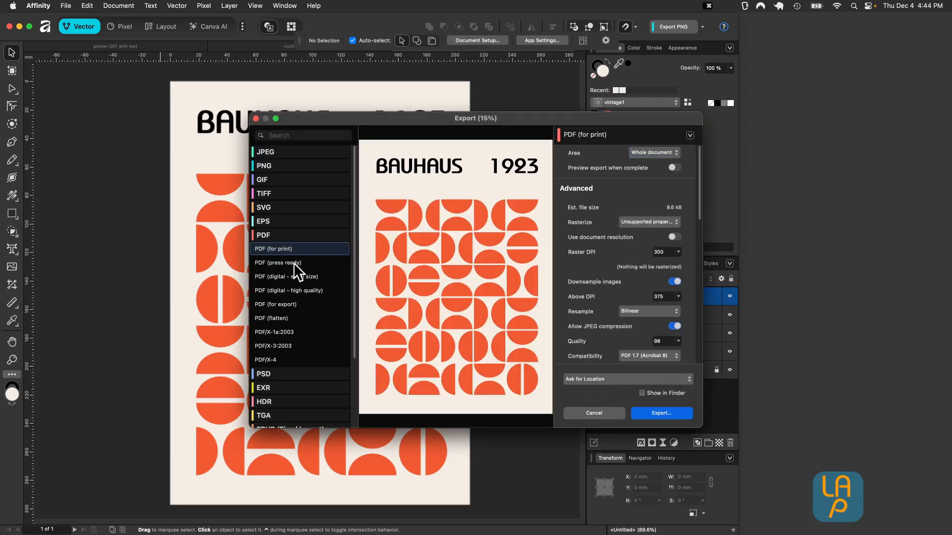
click(659, 412)
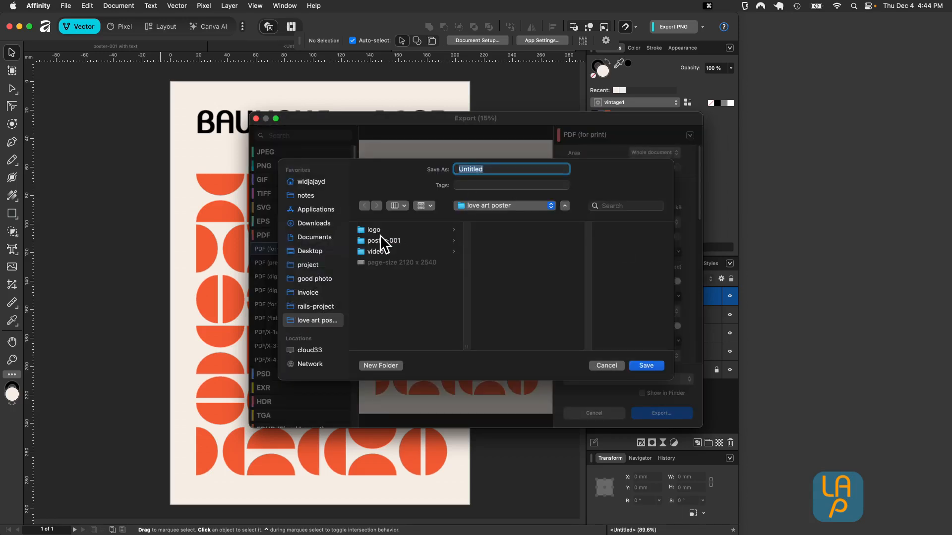
click(368, 239)
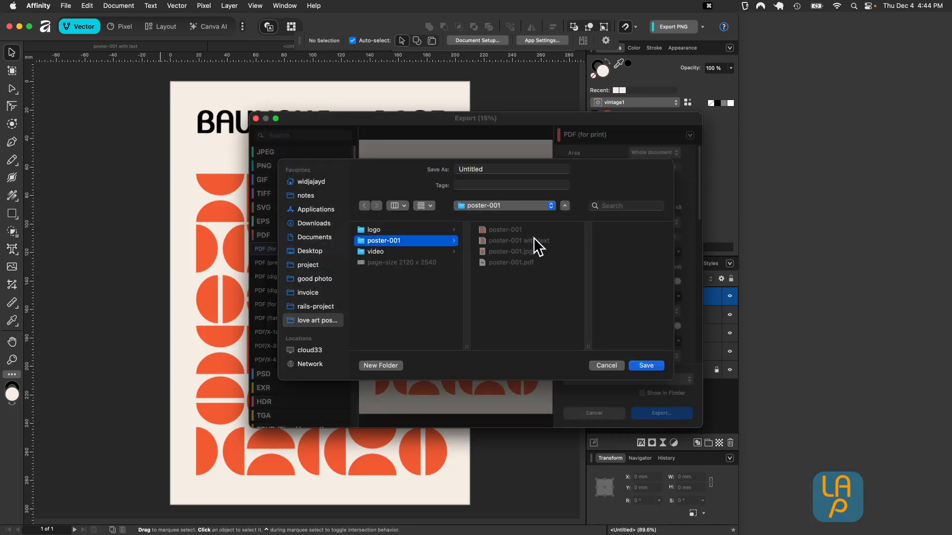
click(526, 262)
click(646, 365)
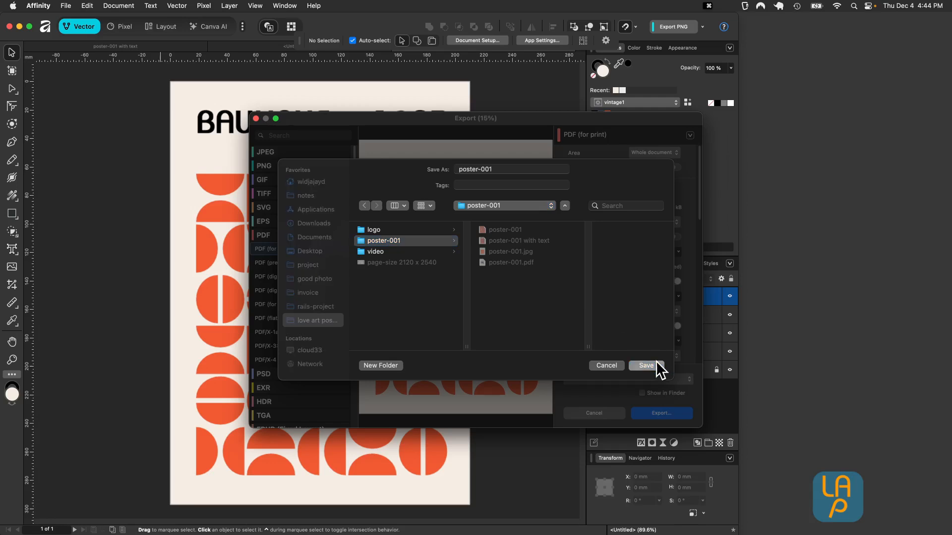
click(505, 320)
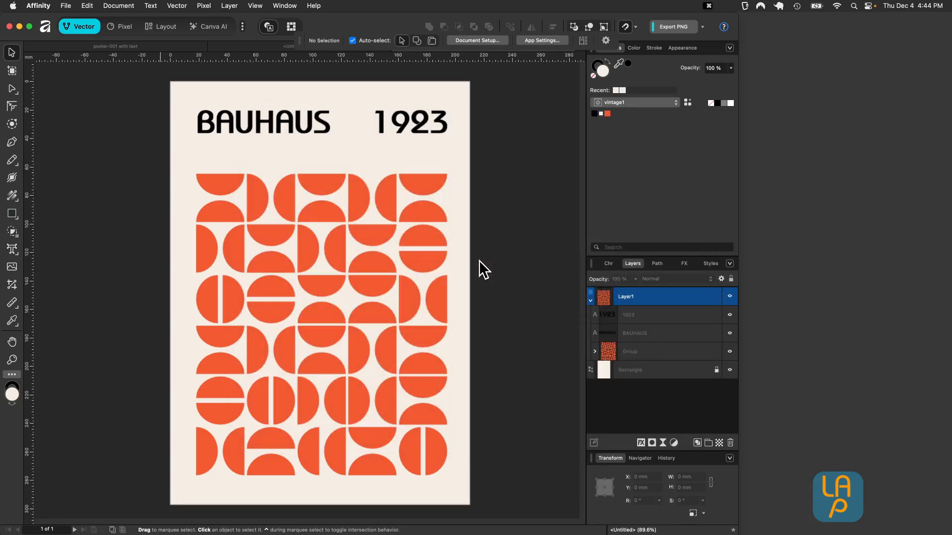